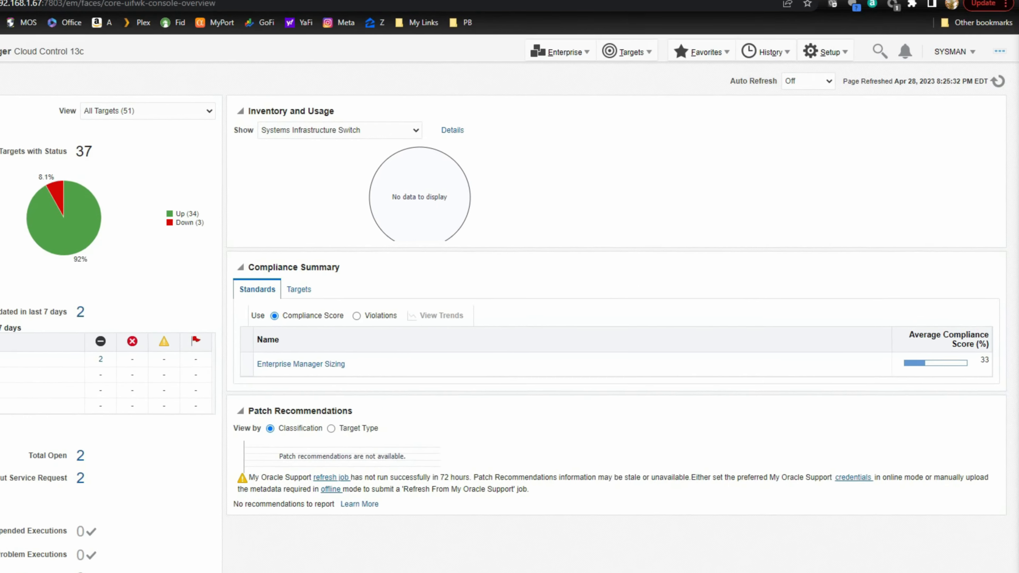
# Open the Metric and Collection Settings of the agent adminsvr.oraexpert.org:3872 from the list of all targets.
pyautogui.click(688, 70)
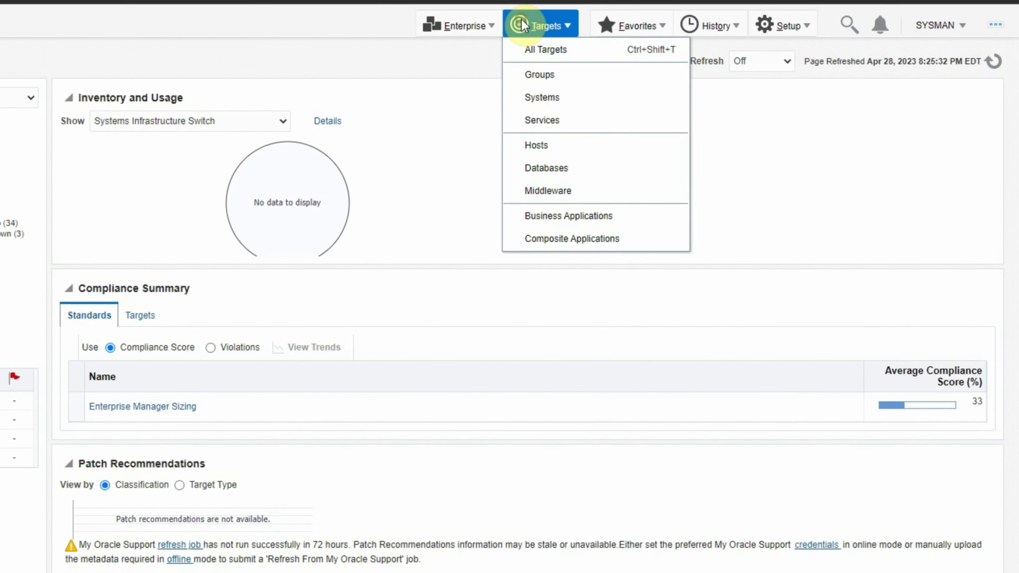
pyautogui.click(677, 87)
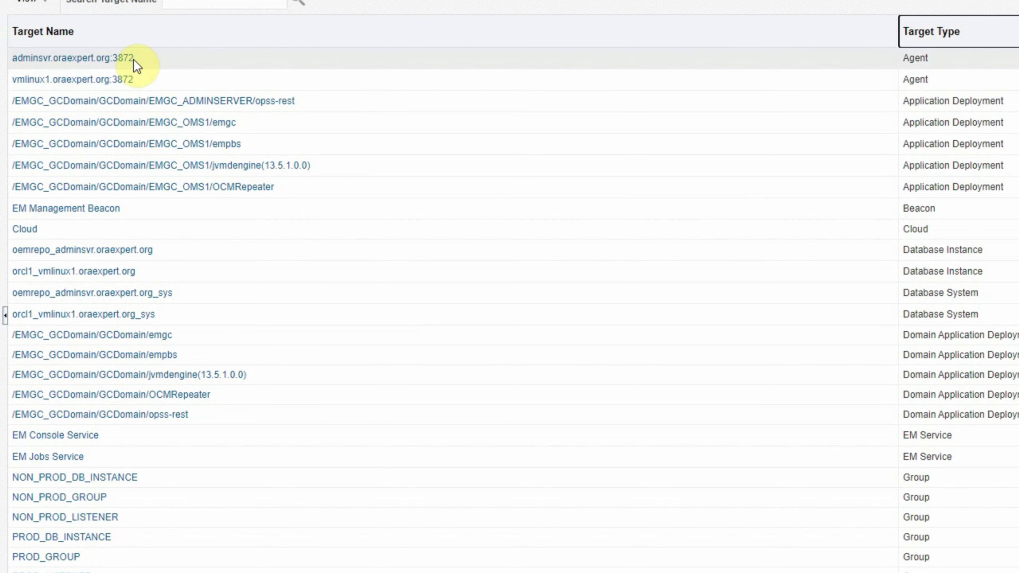
pyautogui.click(63, 59)
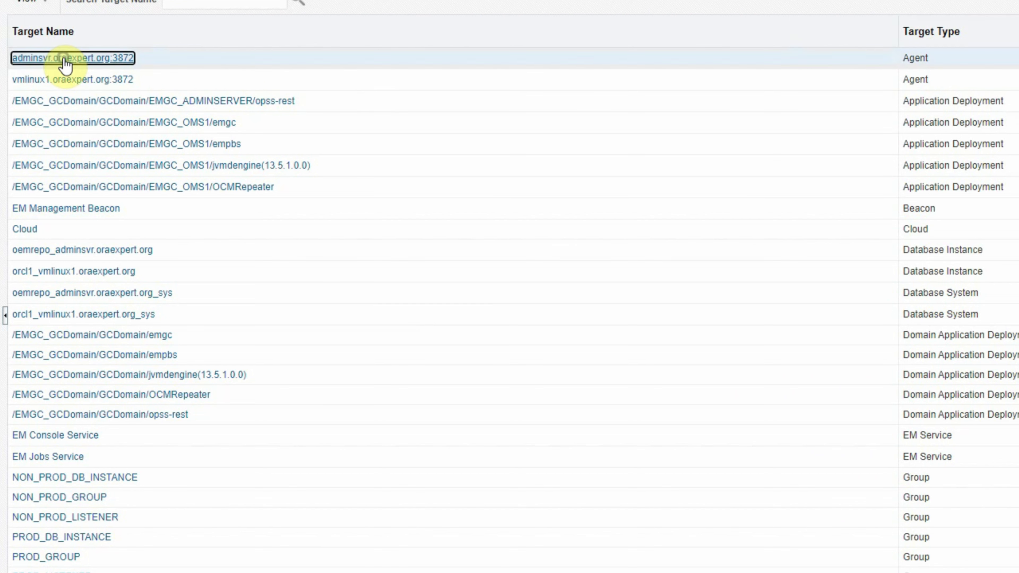
pyautogui.rightClick(63, 59)
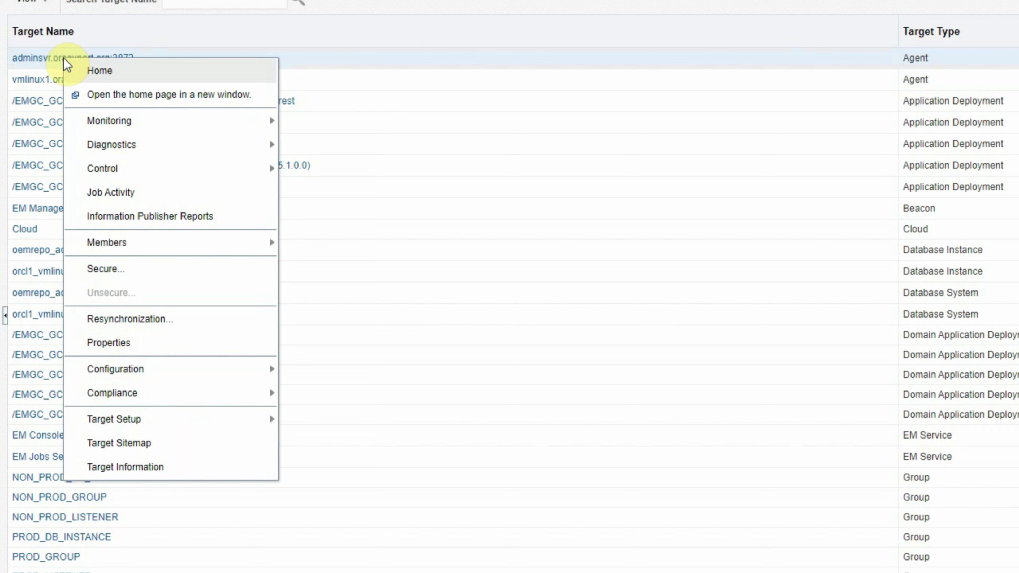
pyautogui.moveTo(105, 134)
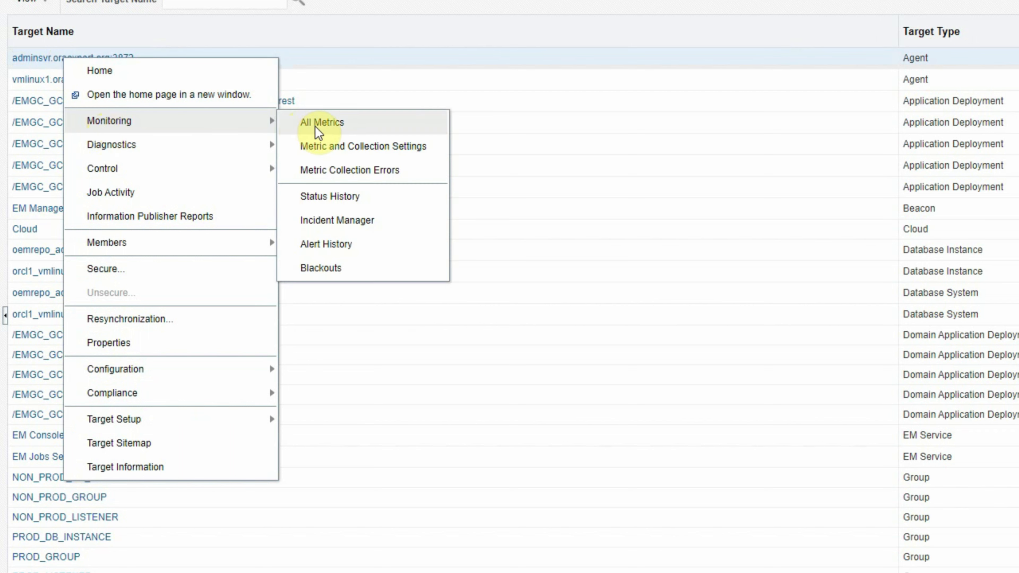
pyautogui.click(321, 149)
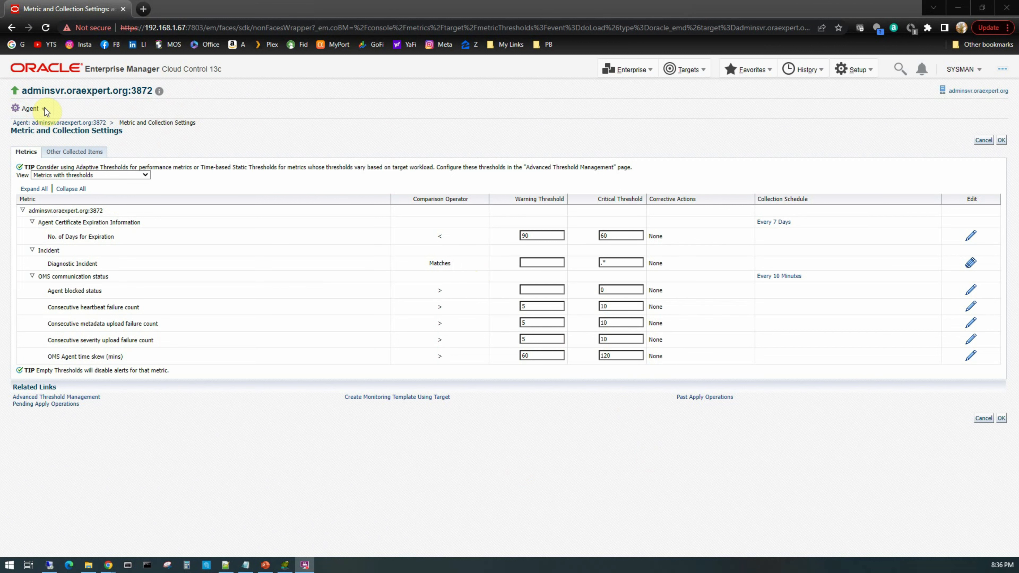
# Return to the target list, filter it to database instances, and open Metric and Collection Settings for orcl1_vmlinux1.oraexpert.org.
pyautogui.click(12, 29)
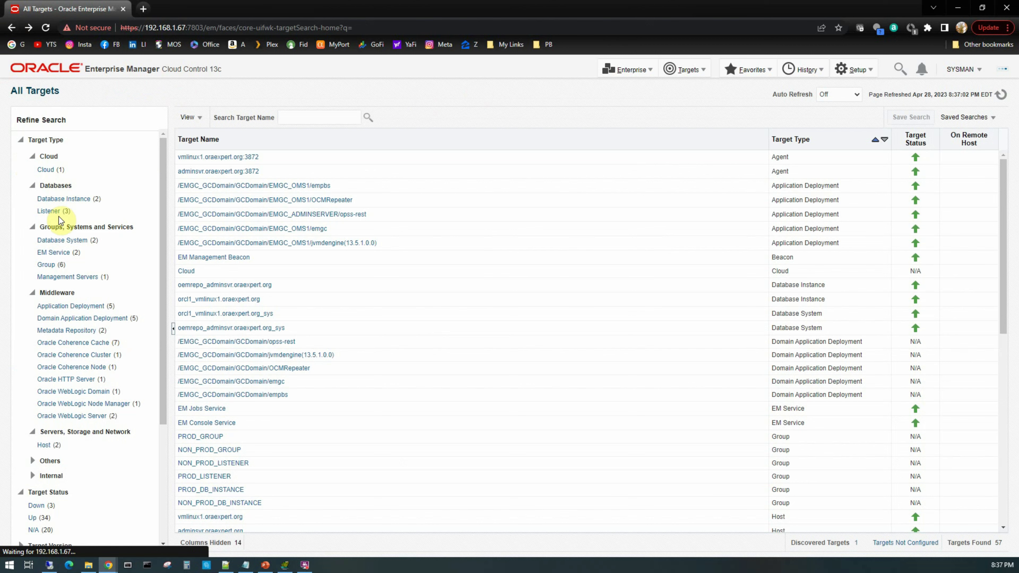
pyautogui.click(63, 199)
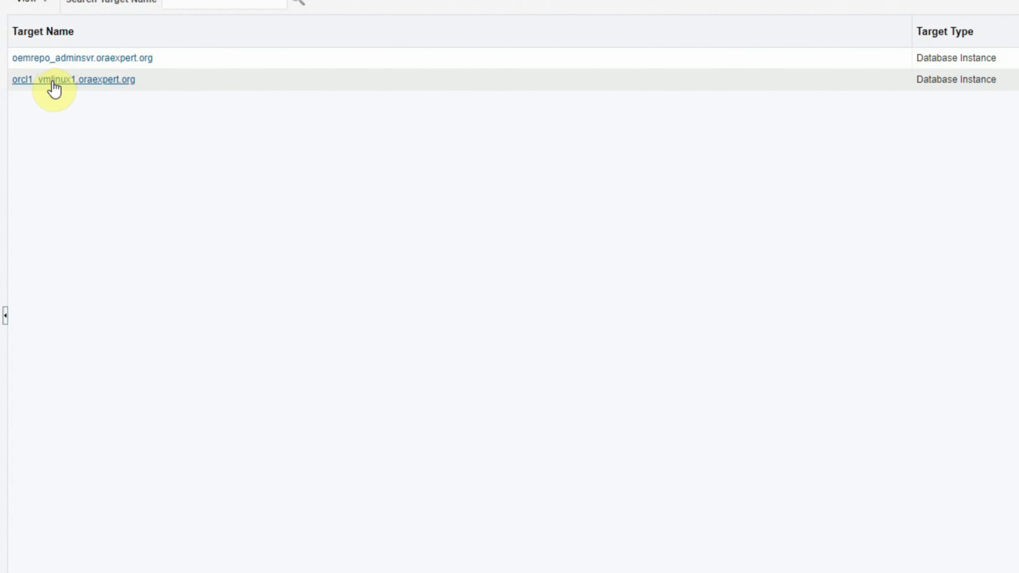
pyautogui.click(53, 82)
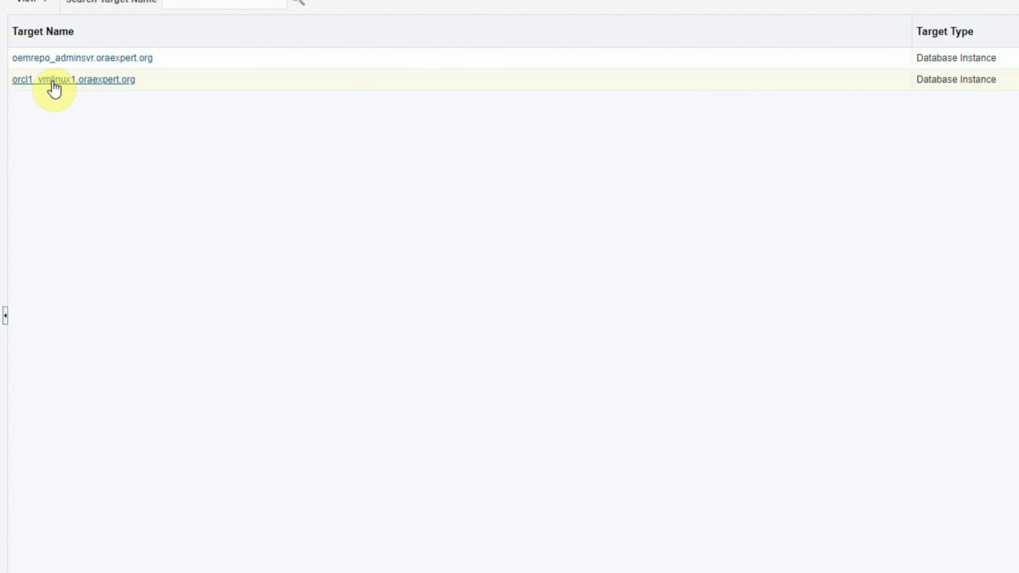
pyautogui.rightClick(53, 82)
pyautogui.moveTo(84, 92)
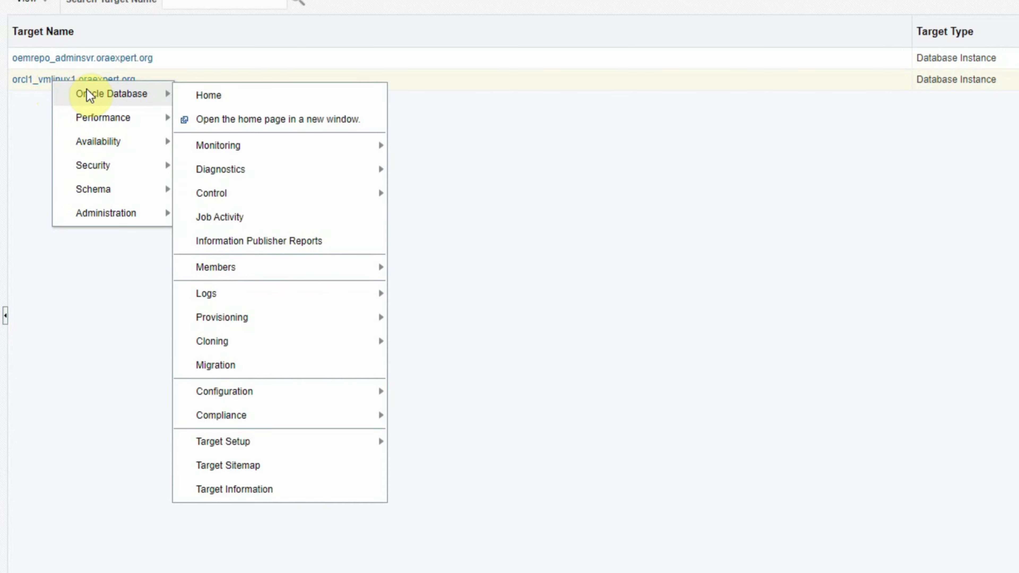
pyautogui.moveTo(230, 149)
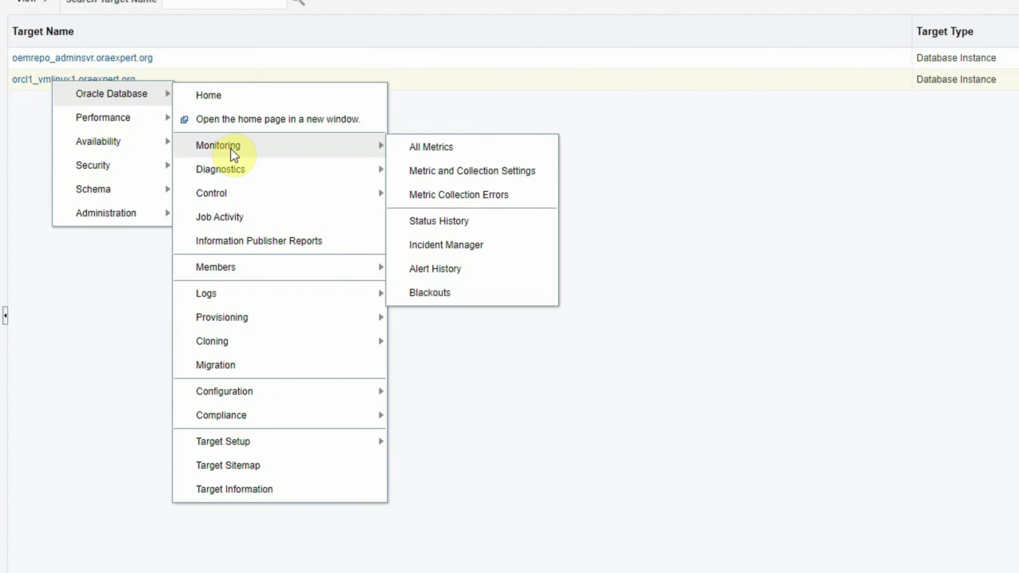
pyautogui.click(448, 177)
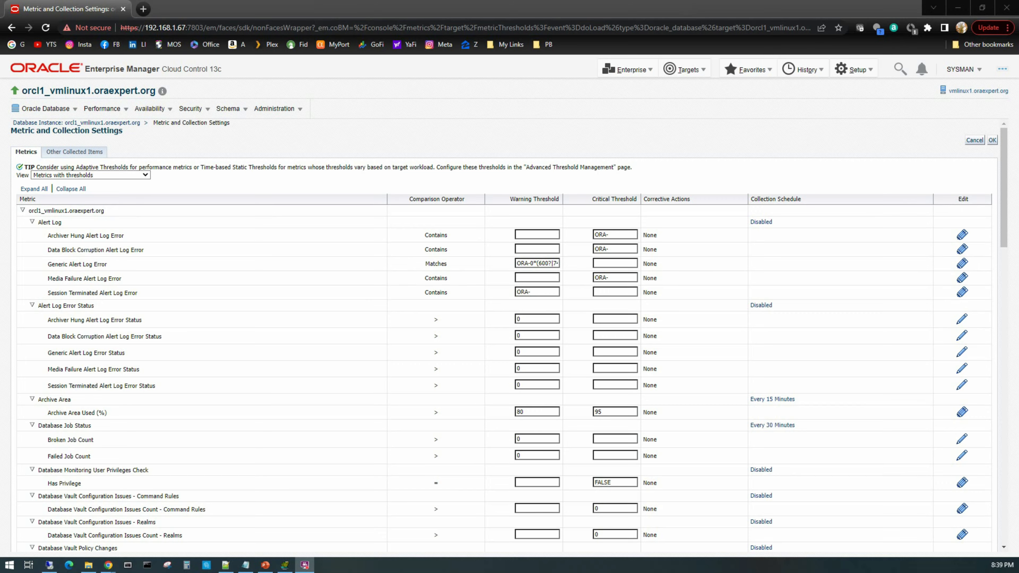
# Go to the enterprise Metric Extensions library and start creating a regular metric extension.
pyautogui.click(644, 70)
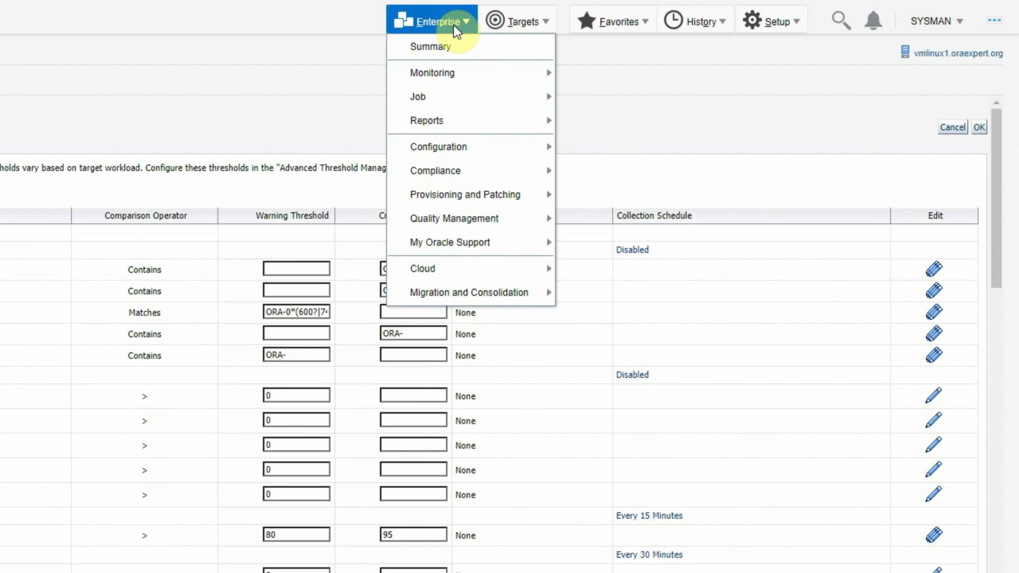
pyautogui.moveTo(449, 77)
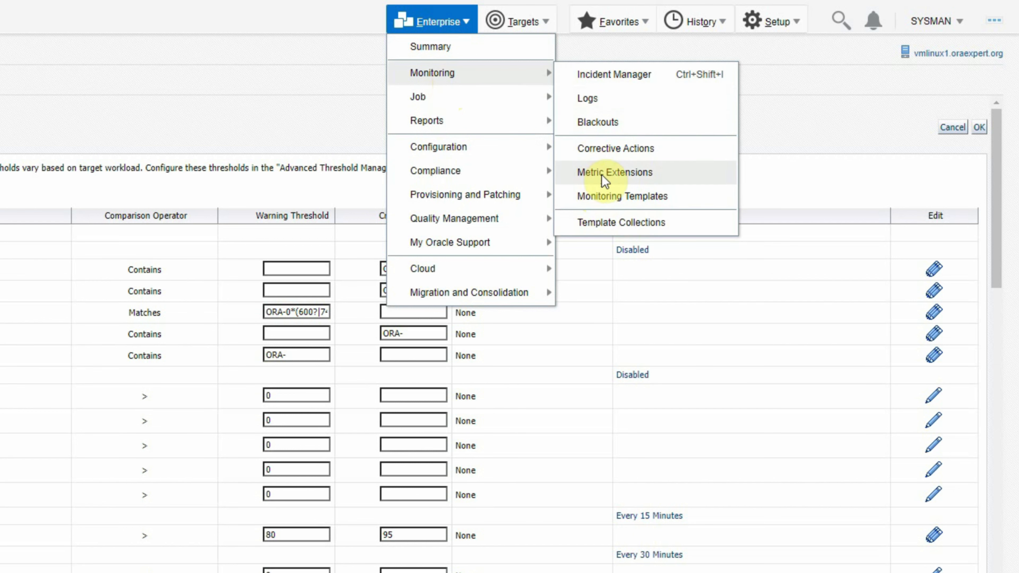
pyautogui.click(609, 172)
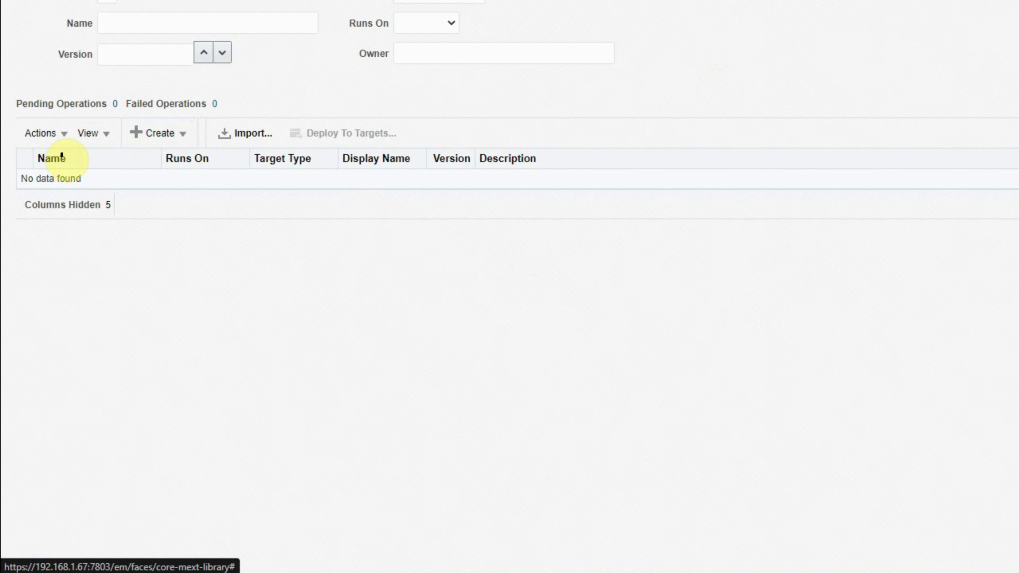
pyautogui.click(64, 134)
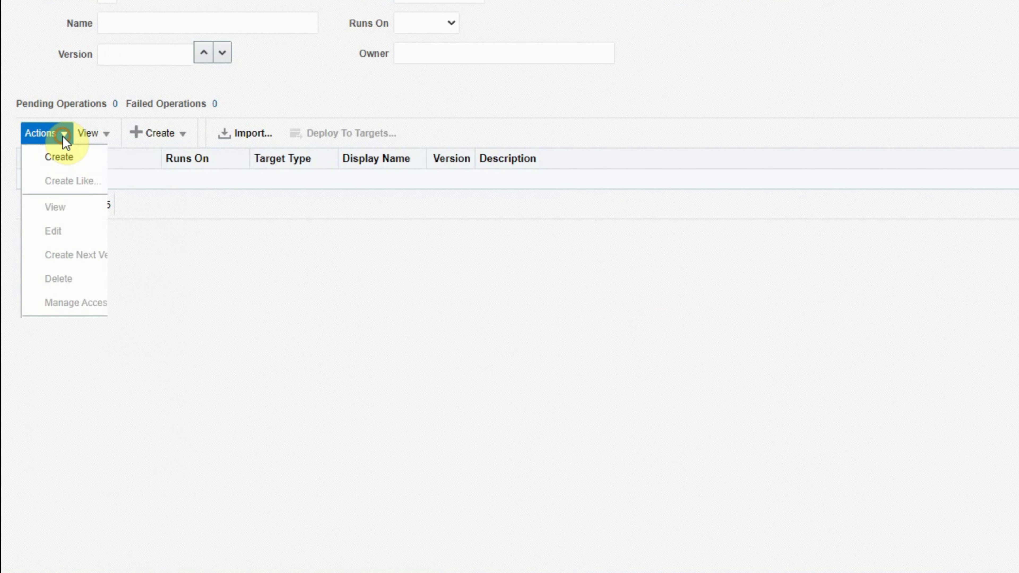
pyautogui.moveTo(58, 158)
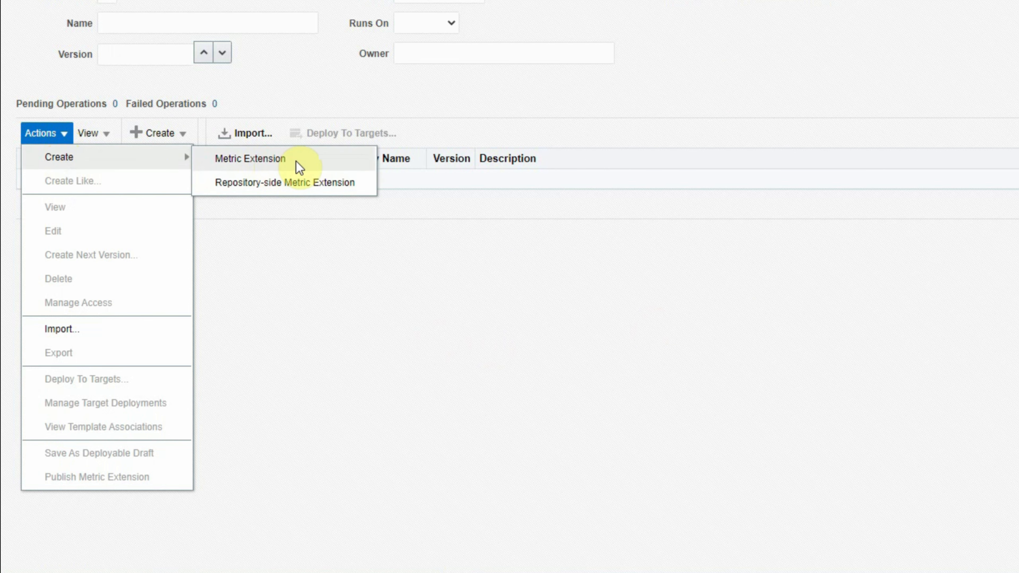
pyautogui.click(275, 167)
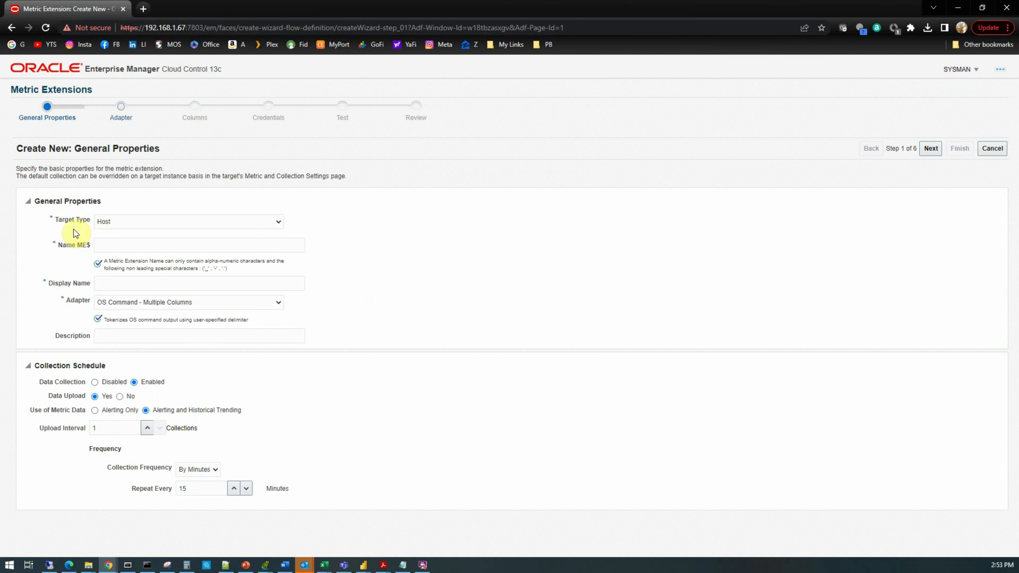
# Set the new extension's target type to Database Instance and its name to APP_ACCOUNT_LOCK_CHECK.
pyautogui.click(114, 223)
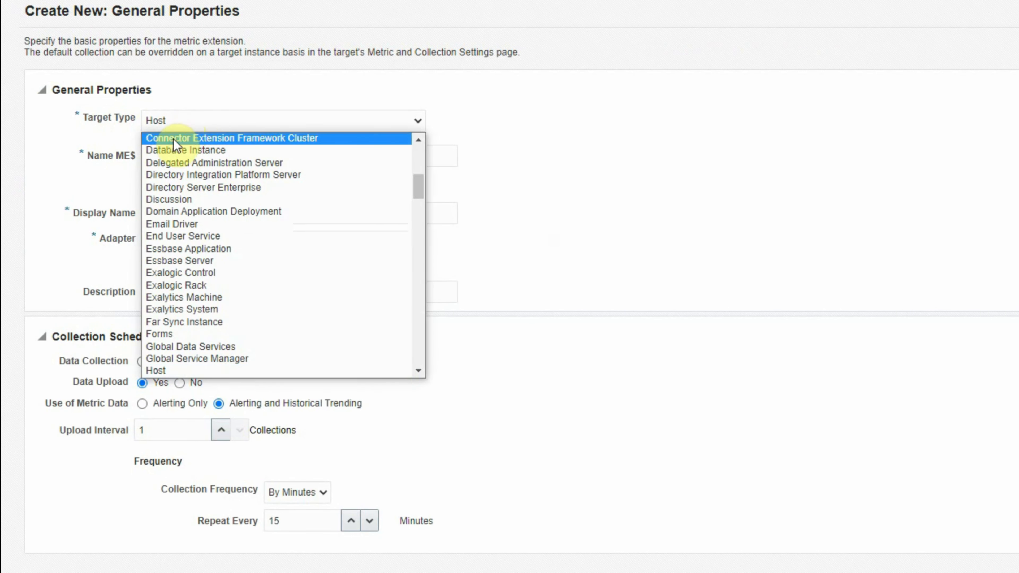
pyautogui.click(173, 149)
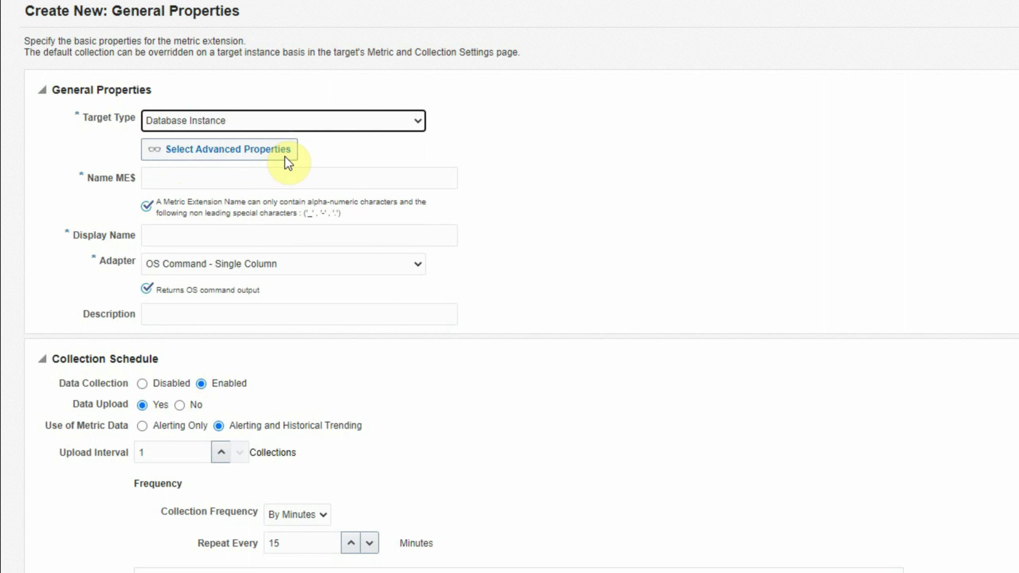
pyautogui.click(163, 178)
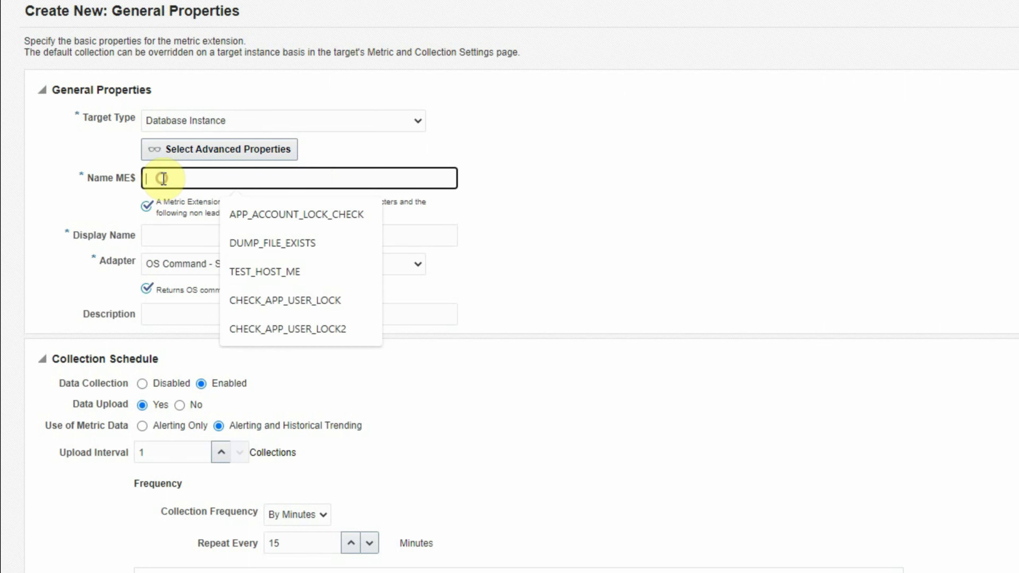
pyautogui.click(296, 215)
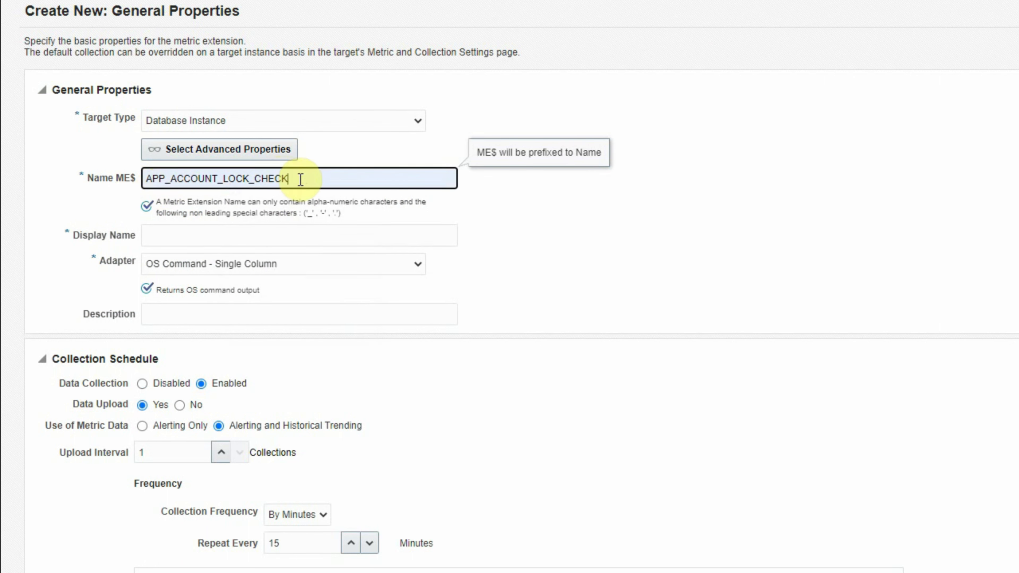
pyautogui.press('Home')
pyautogui.press('Right')
pyautogui.press('Right')
pyautogui.press('Right')
pyautogui.press('Right')
pyautogui.press('Right')
pyautogui.press('Right')
pyautogui.press('Right')
pyautogui.press('Right')
pyautogui.press('Right')
pyautogui.press('Right')
pyautogui.press('Right')
pyautogui.press('Right')
pyautogui.press('Right')
pyautogui.press('Right')
pyautogui.press('Right')
pyautogui.press('Right')
pyautogui.press('Right')
pyautogui.press('Right')
pyautogui.press('Right')
pyautogui.press('Right')
pyautogui.press('Right')
pyautogui.press('Right')
# Copy the extension name APP_ACCOUNT_LOCK_CHECK into the Display Name.
pyautogui.press('Home')
pyautogui.hotkey('shift', 'End')
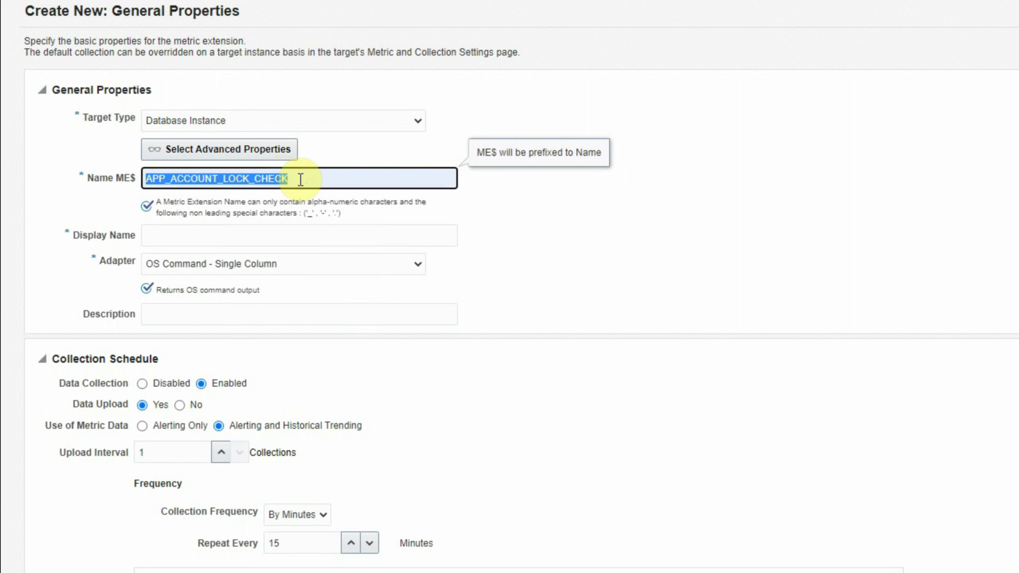
pyautogui.hotkey('ctrl', 'c')
pyautogui.press('Tab')
pyautogui.hotkey('ctrl', 'v')
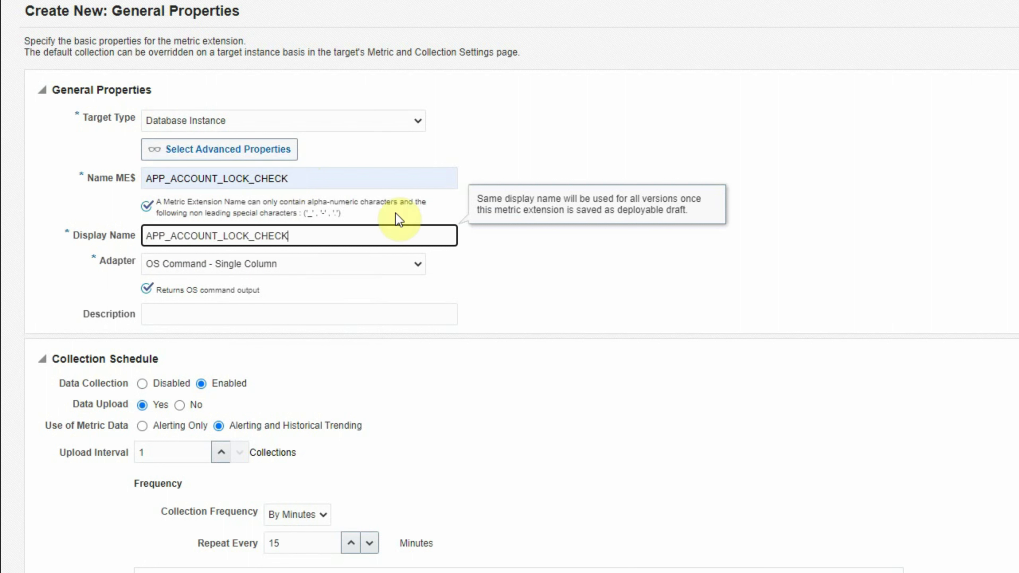
# Choose SQL as the adapter, keep the description empty and the default collection schedule, and continue to the Adapter step.
pyautogui.click(109, 271)
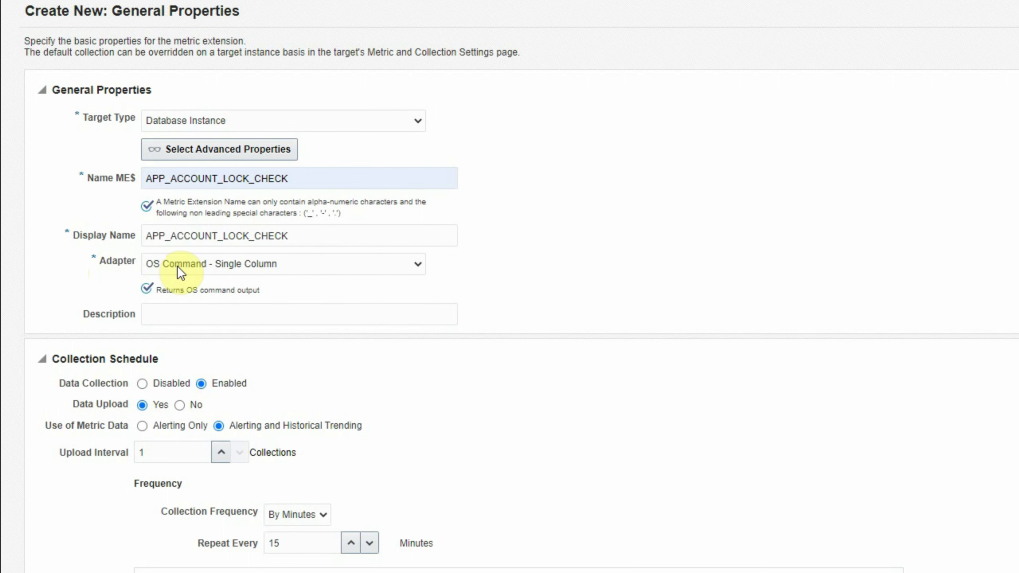
pyautogui.click(205, 266)
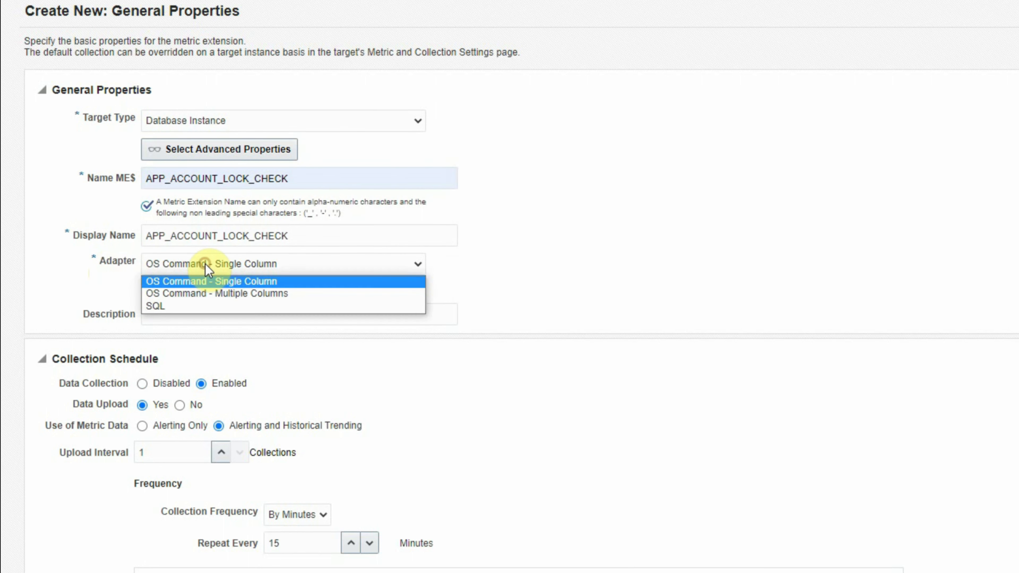
pyautogui.click(157, 308)
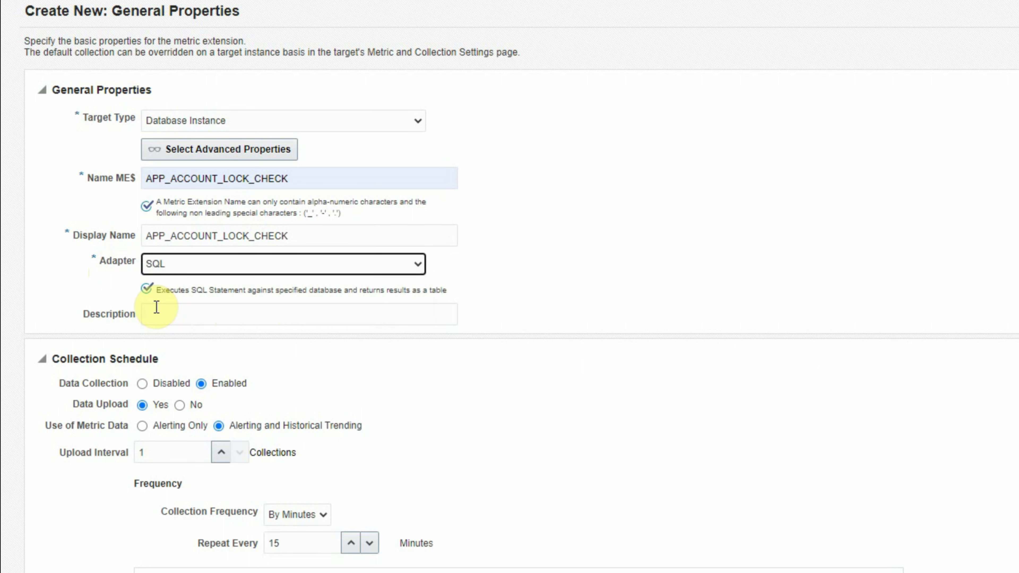
pyautogui.click(172, 308)
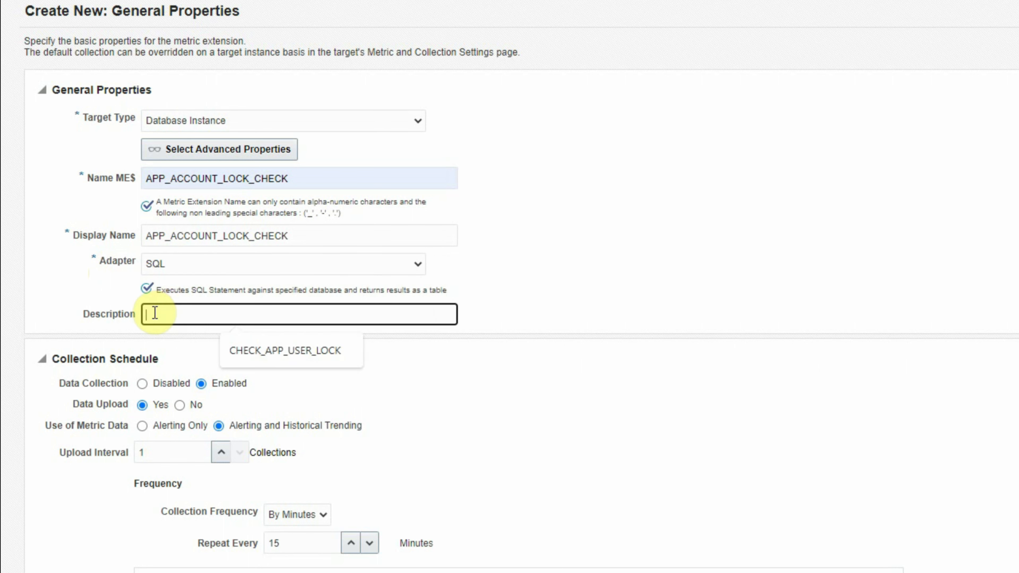
pyautogui.click(600, 293)
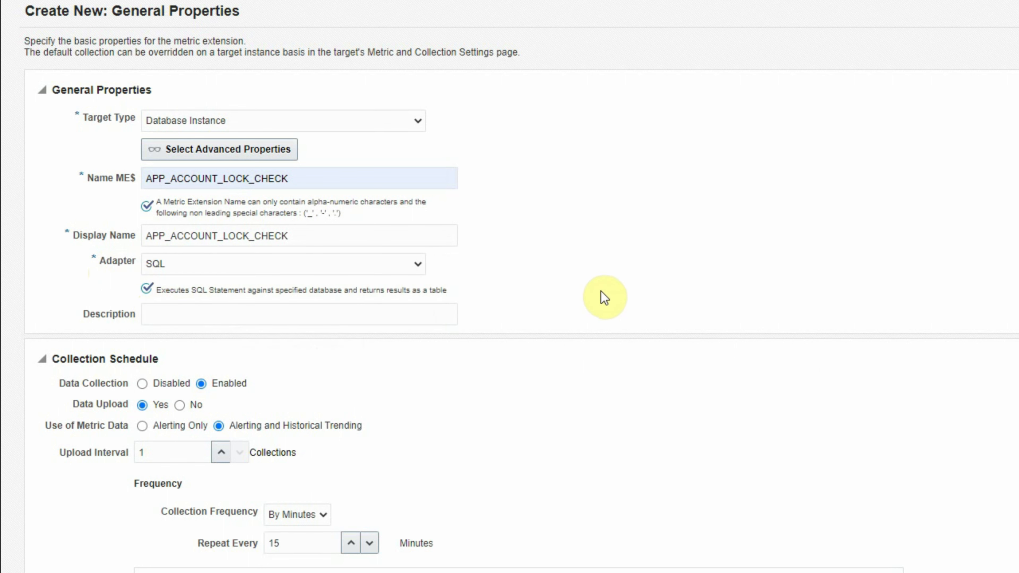
pyautogui.scroll(-1, 45, 360)
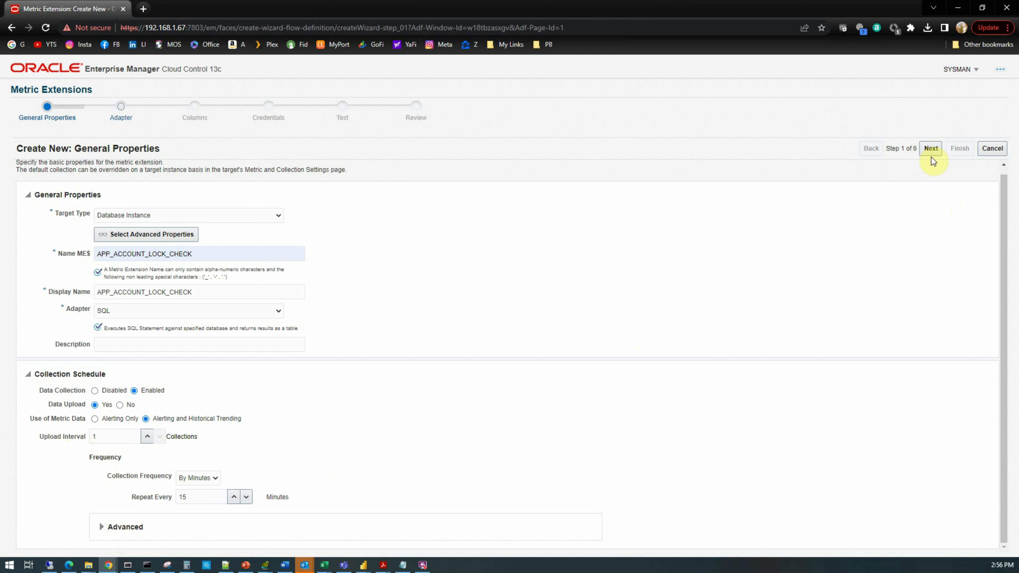
pyautogui.click(930, 148)
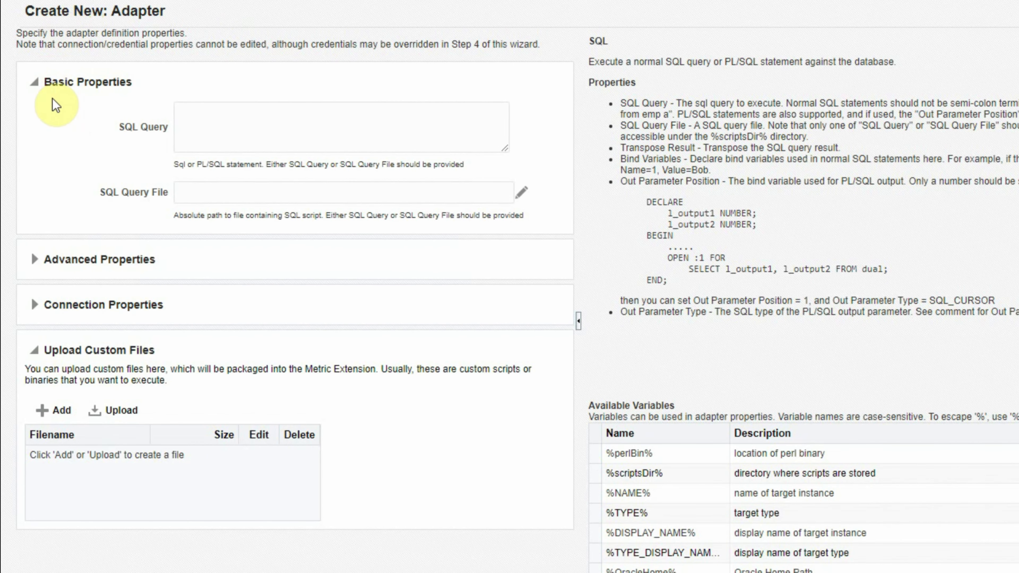
# Switch to the SYS@ORCL1 SQL editor and run the query for the SYSTEM user's account status and profile.
pyautogui.click(202, 127)
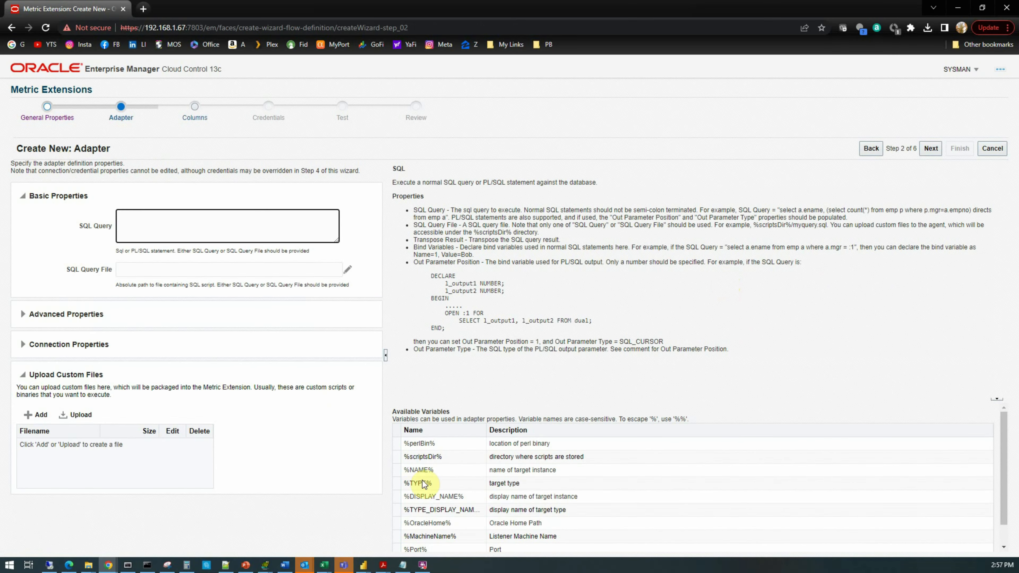
pyautogui.moveTo(265, 564)
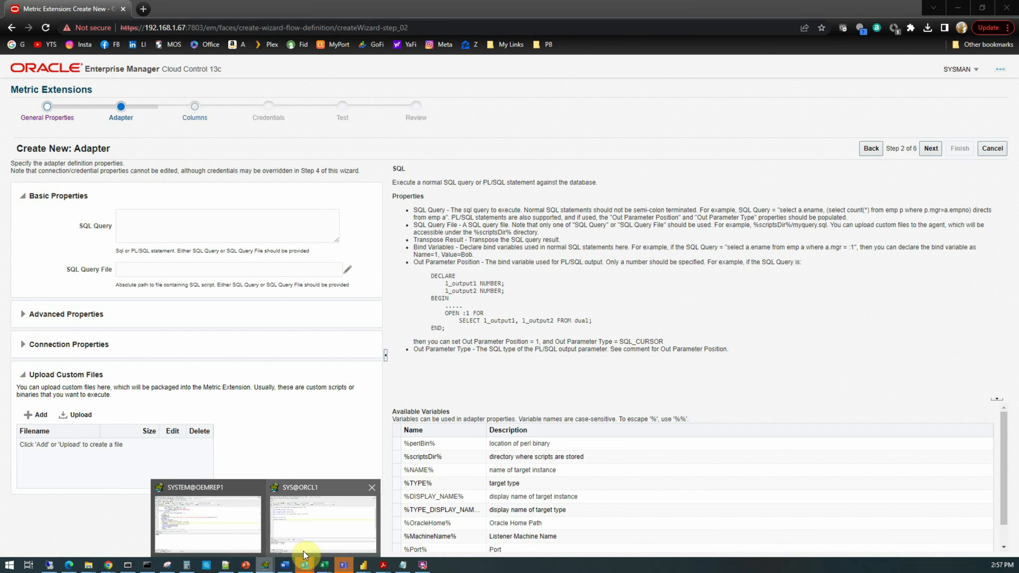
pyautogui.click(318, 536)
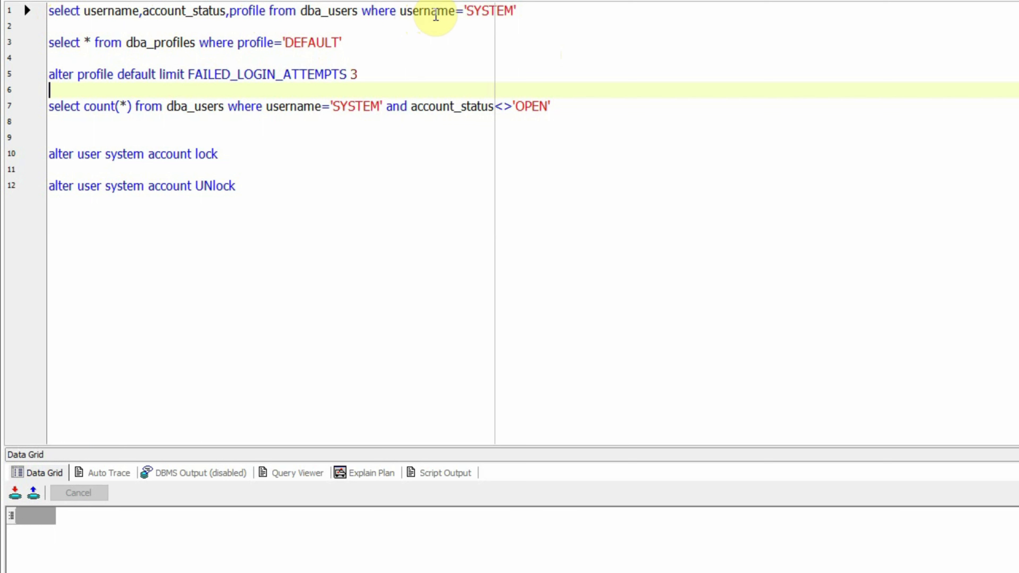
pyautogui.click(549, 10)
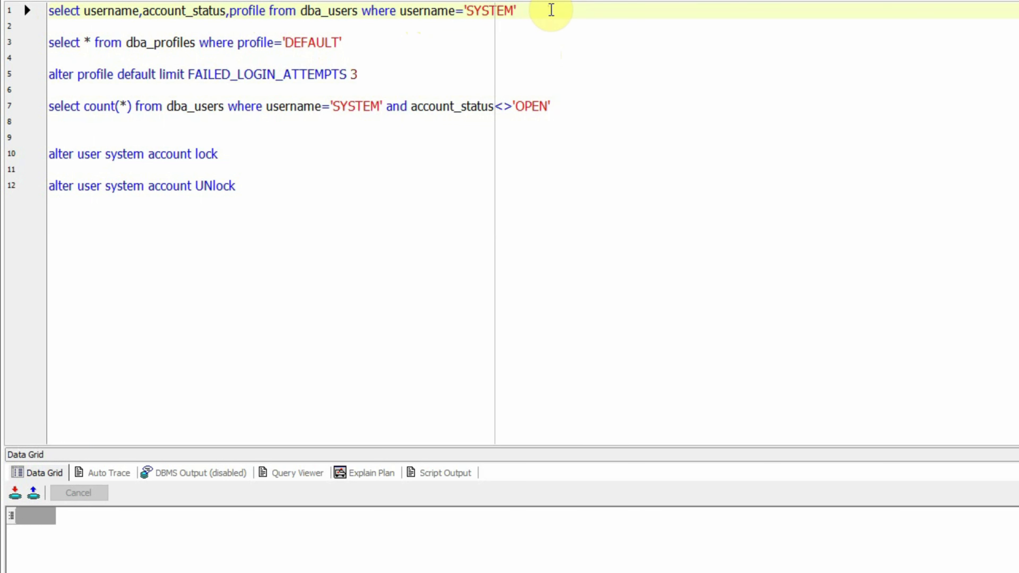
pyautogui.press('F9')
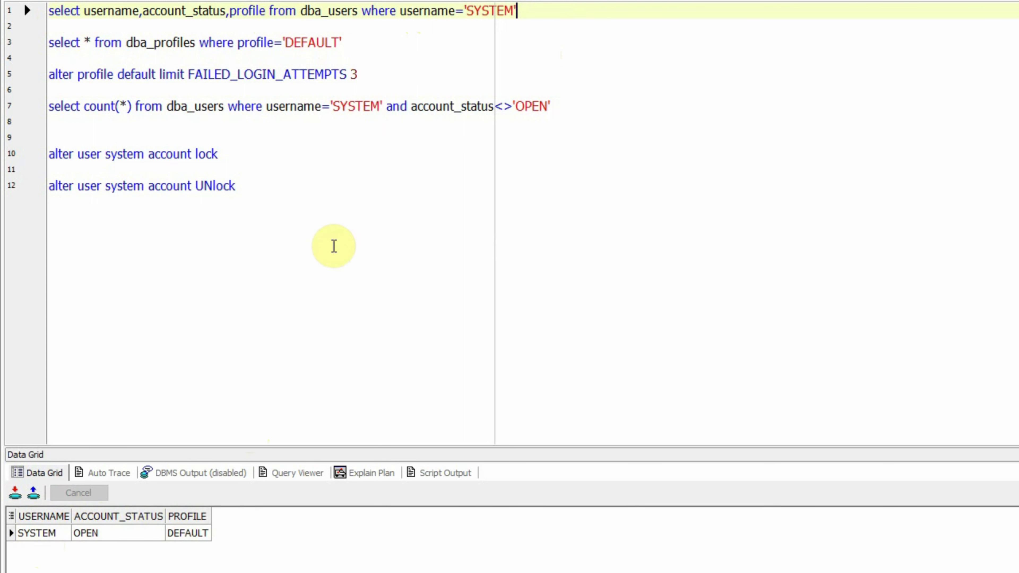
# Move the select count(*) query on dba_users from line 7 to line 3, between the account status and dba_profiles queries.
pyautogui.click(742, 107)
pyautogui.hotkey('ctrl', 'Return')
pyautogui.press('BackSpace')
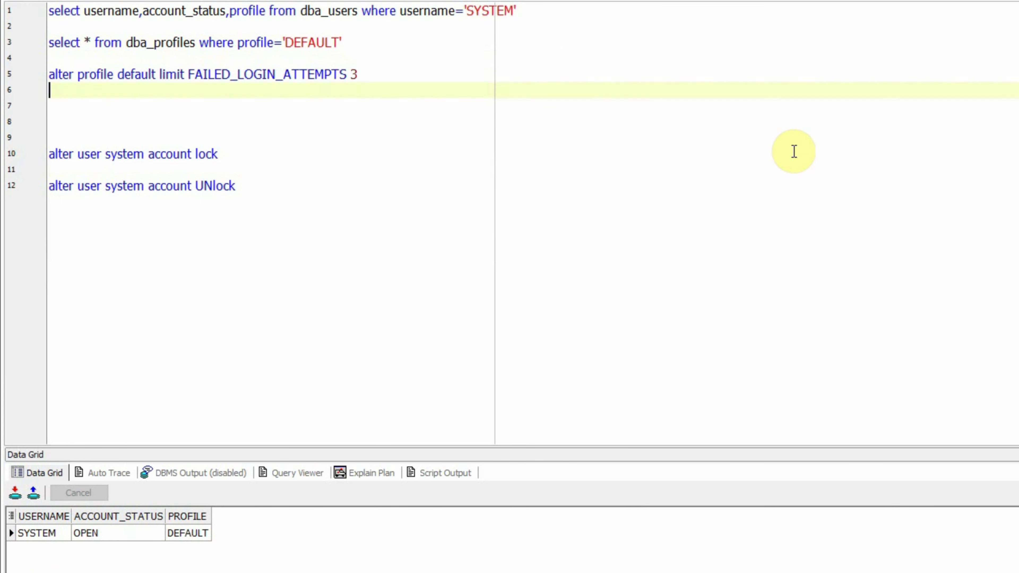
pyautogui.press('Up')
pyautogui.press('Up')
pyautogui.press('Up')
pyautogui.press('Up')
pyautogui.press('Return')
pyautogui.press('Return')
pyautogui.press('Return')
pyautogui.press('Up')
pyautogui.press('Up')
pyautogui.press('Up')
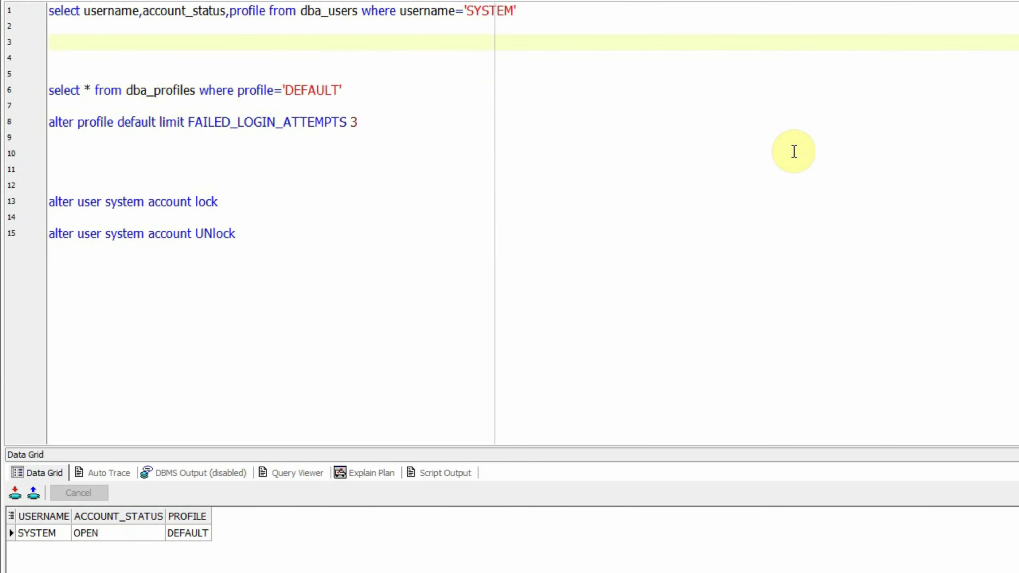
pyautogui.hotkey('ctrl', 'v')
pyautogui.press('Home')
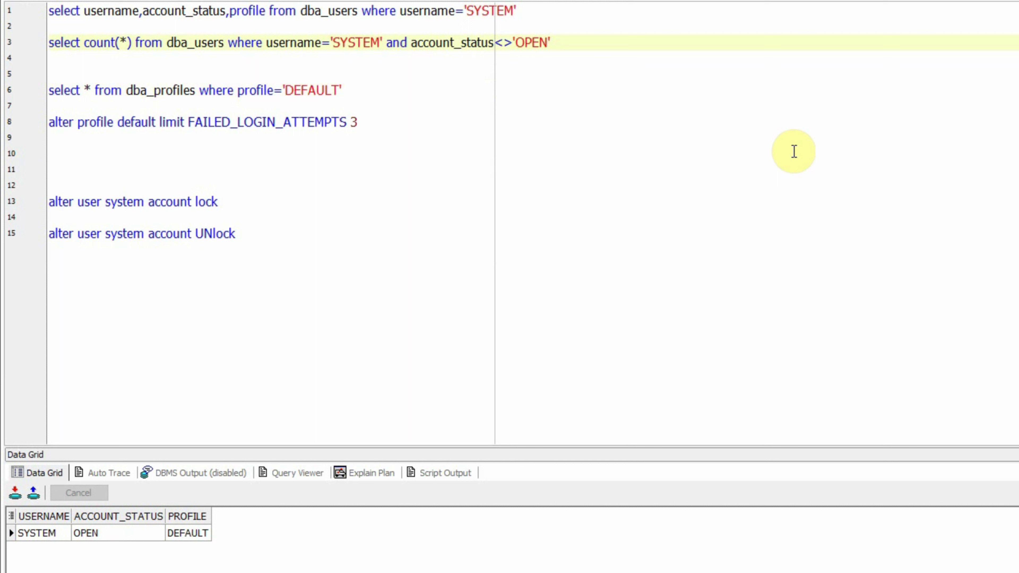
# Examine the count query's parts: count(*), the username='SYSTEM' filter and the account_status<>'OPEN' condition.
pyautogui.hotkey('ctrl', 'Right')
pyautogui.hotkey('ctrl', 'shift', 'Right')
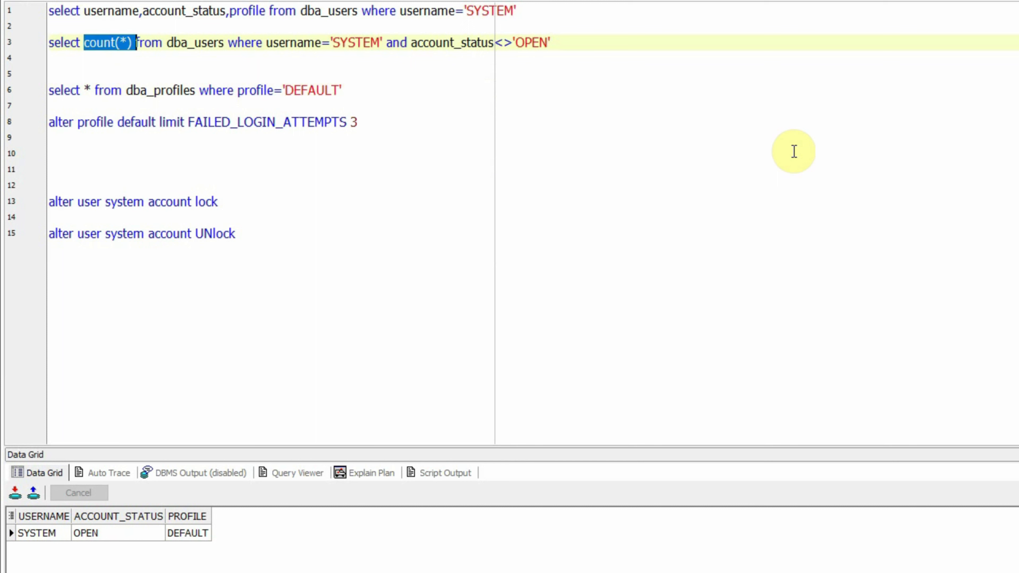
pyautogui.hotkey('ctrl', 'Right')
pyautogui.hotkey('ctrl', 'Right')
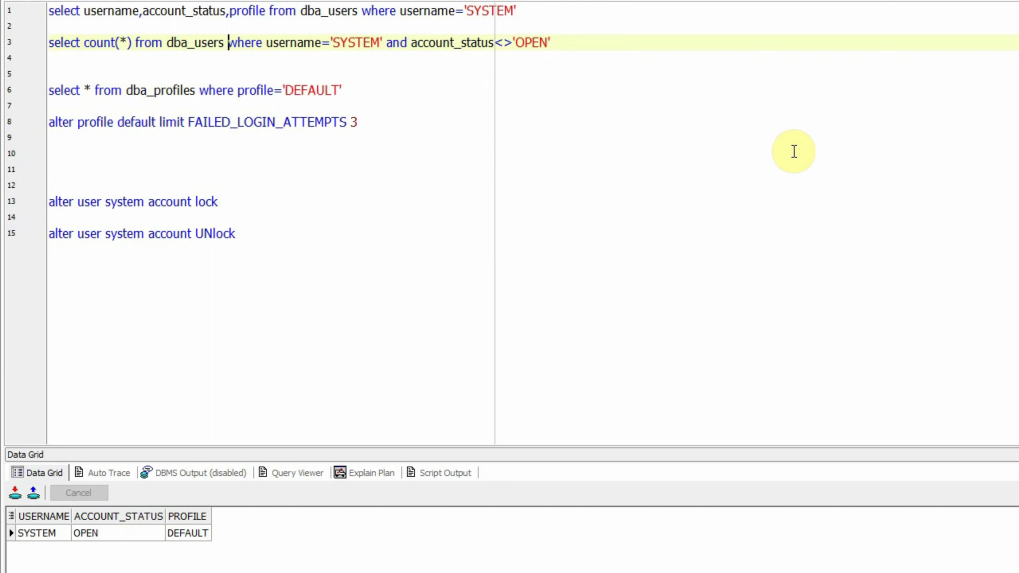
pyautogui.hotkey('ctrl', 'Right')
pyautogui.hotkey('ctrl', 'shift', 'Right')
pyautogui.hotkey('ctrl', 'shift', 'Right')
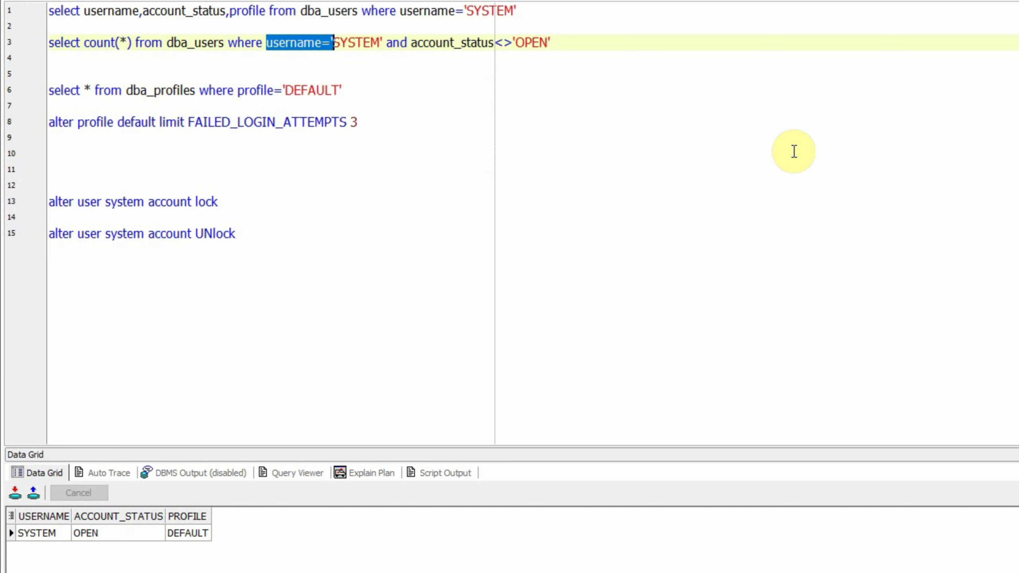
pyautogui.hotkey('ctrl', 'Right')
pyautogui.hotkey('ctrl', 'shift', 'Right')
pyautogui.hotkey('ctrl', 'shift', 'Right')
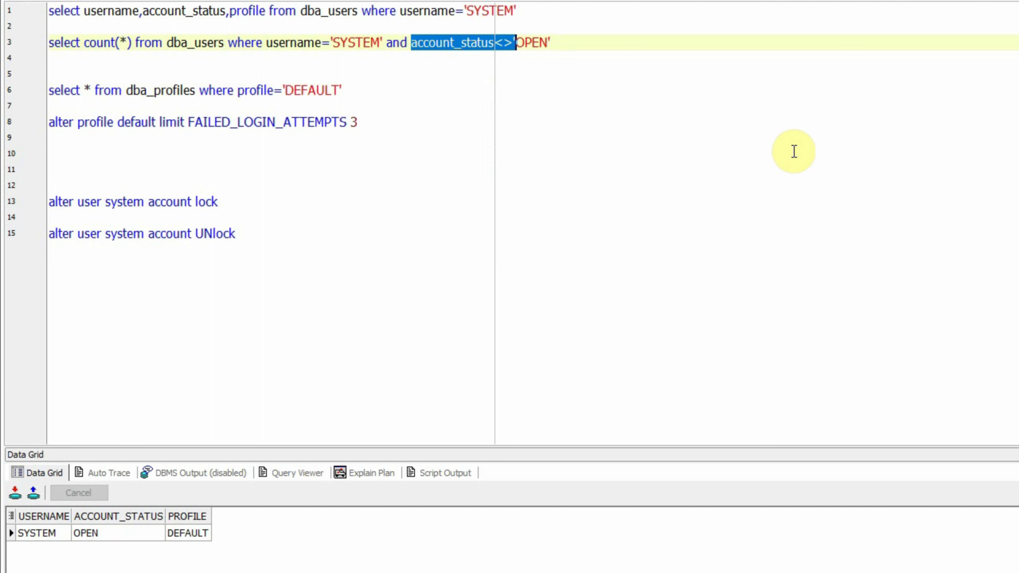
pyautogui.press('Home')
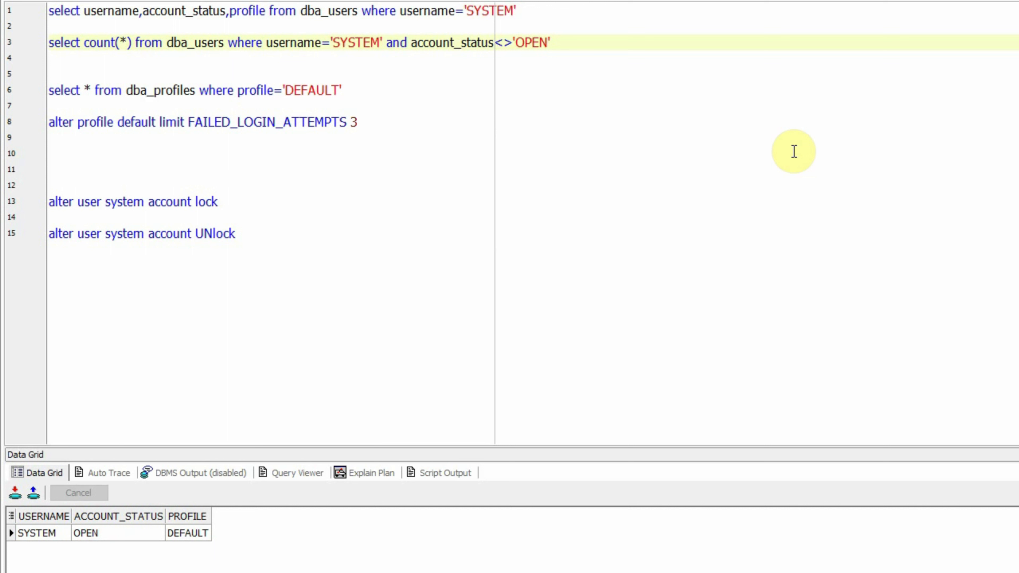
pyautogui.hotkey('ctrl', 'Left')
pyautogui.hotkey('ctrl', 'Left')
pyautogui.hotkey('ctrl', 'Left')
pyautogui.hotkey('ctrl', 'Left')
pyautogui.hotkey('ctrl', 'Left')
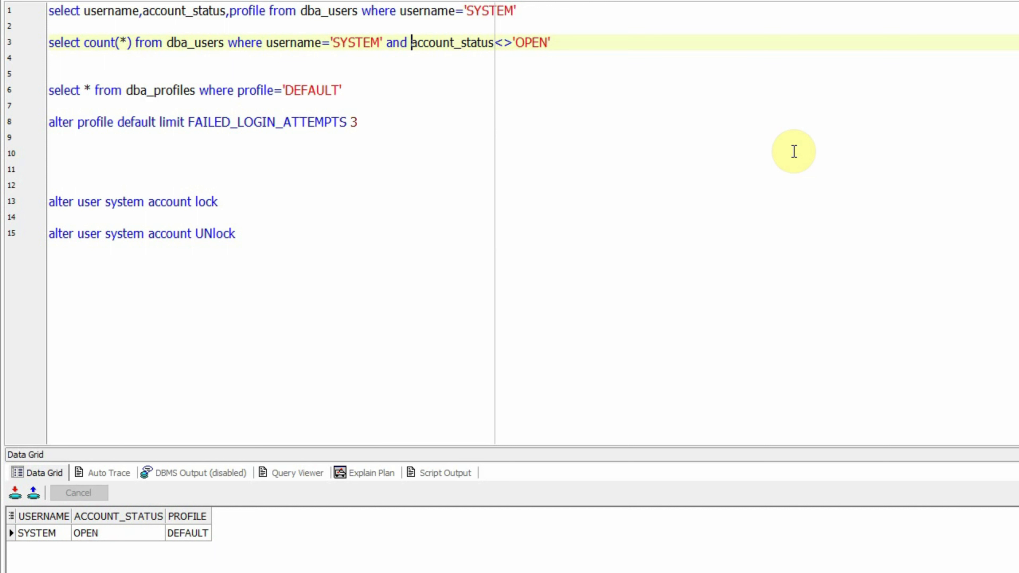
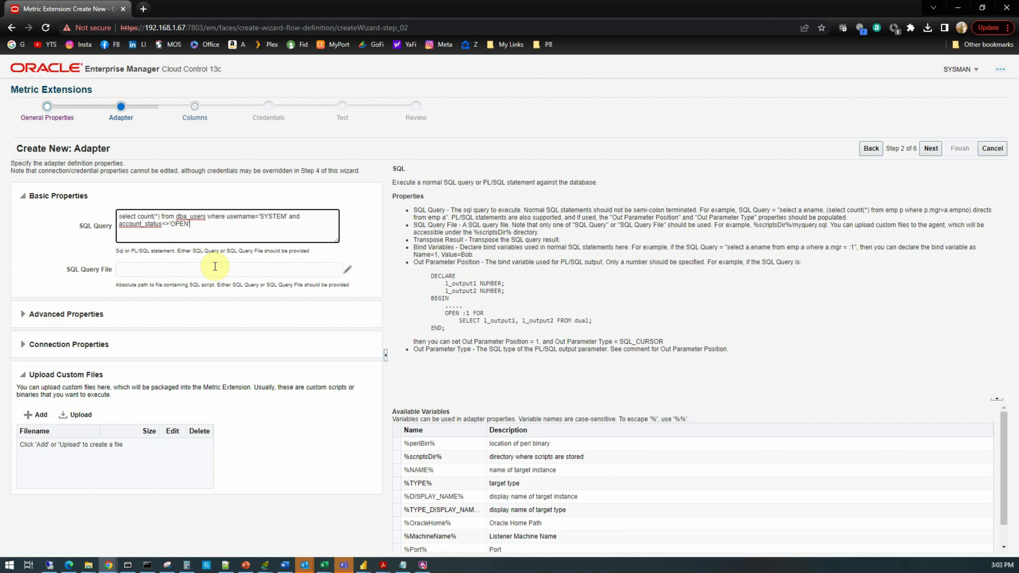
# Complete the SQL Query as select count(*) from dba_users where username='SYSTEM' and account_status<>'OPEN', and continue to the Columns step.
pyautogui.write("'")
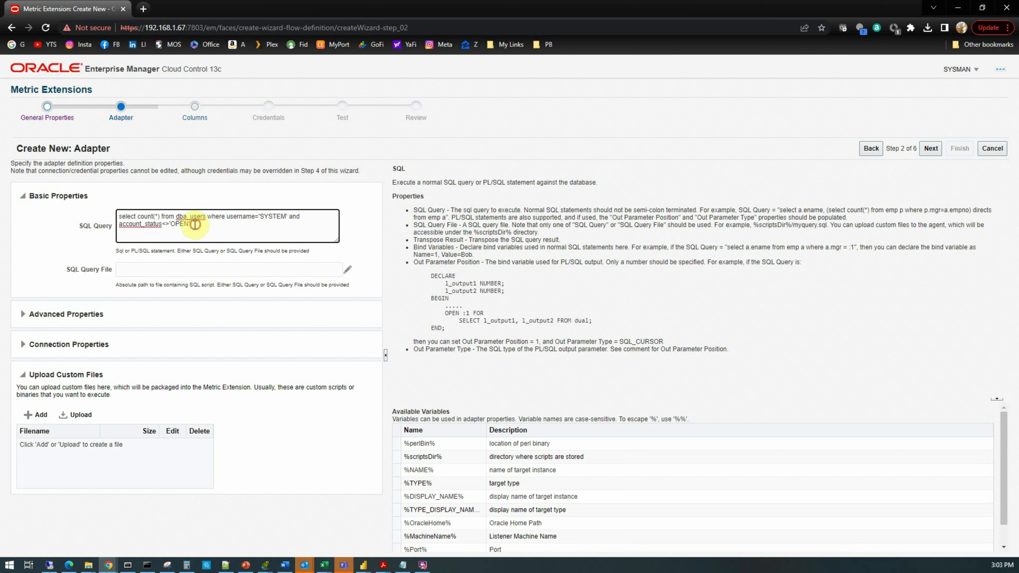
pyautogui.moveTo(195, 224); pyautogui.dragTo(119, 216)
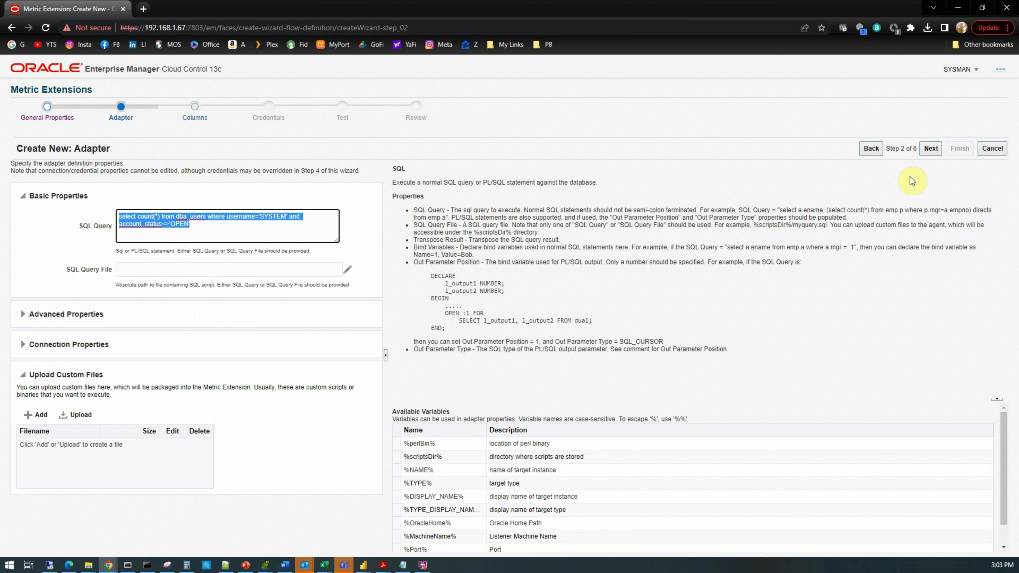
pyautogui.click(931, 149)
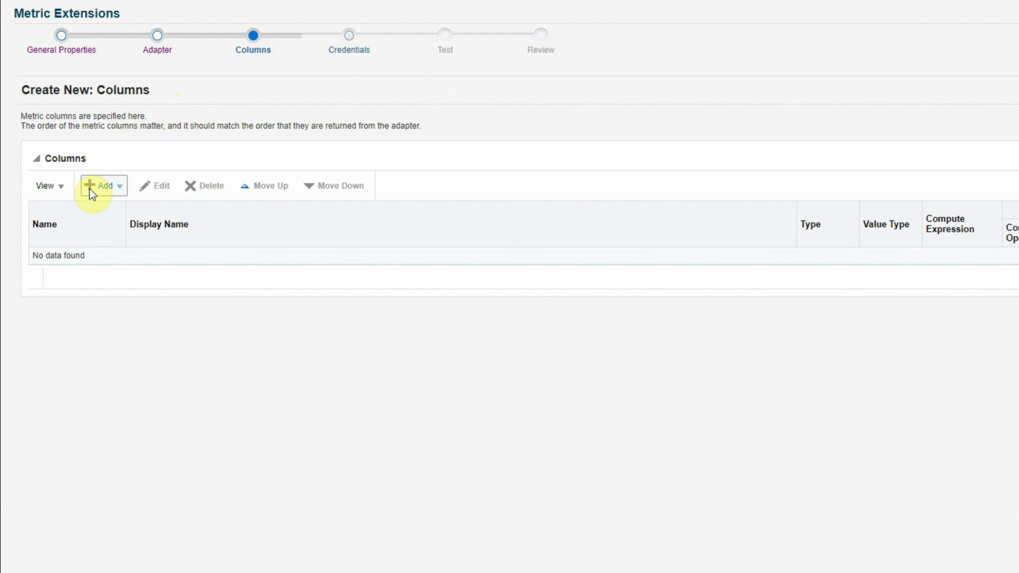
# Add a new metric column and name it APP_ACCOUNT_LOCK.
pyautogui.click(118, 188)
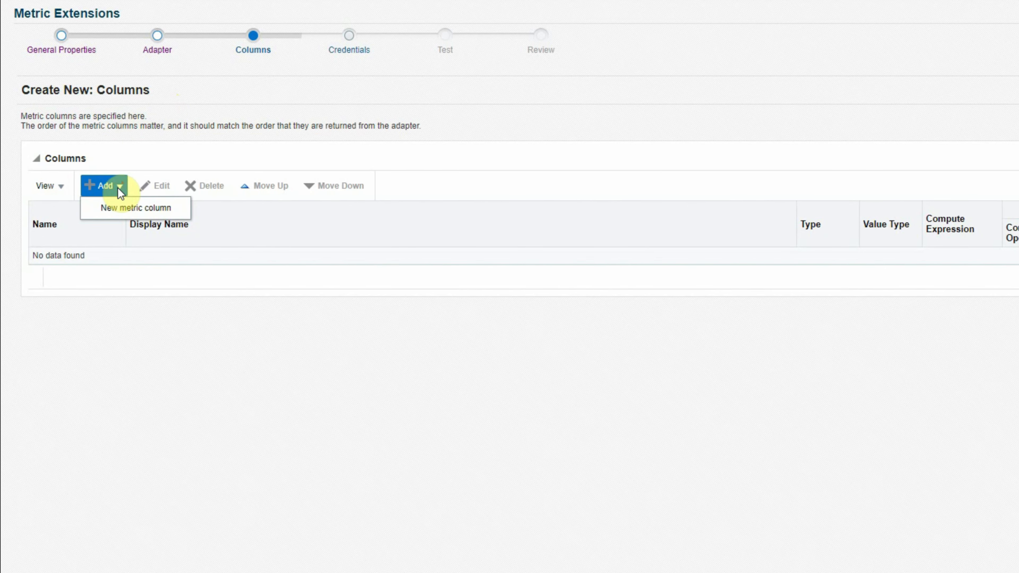
pyautogui.click(114, 209)
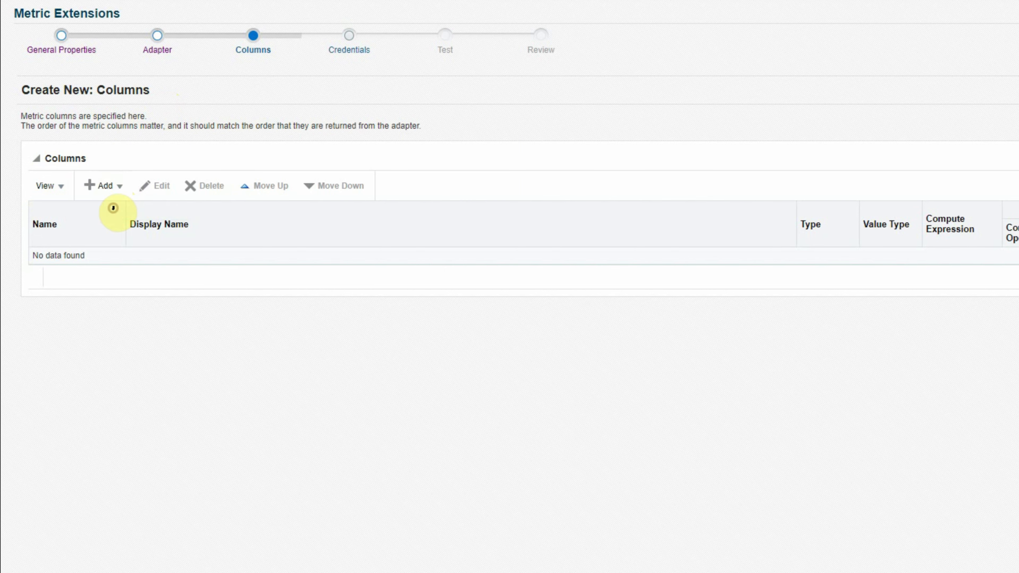
pyautogui.click(471, 97)
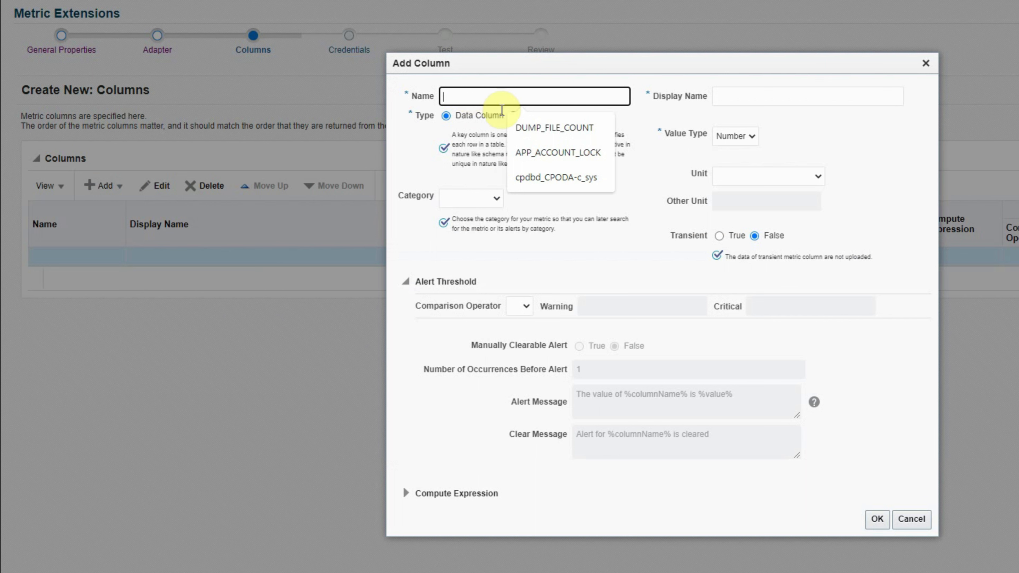
pyautogui.click(530, 154)
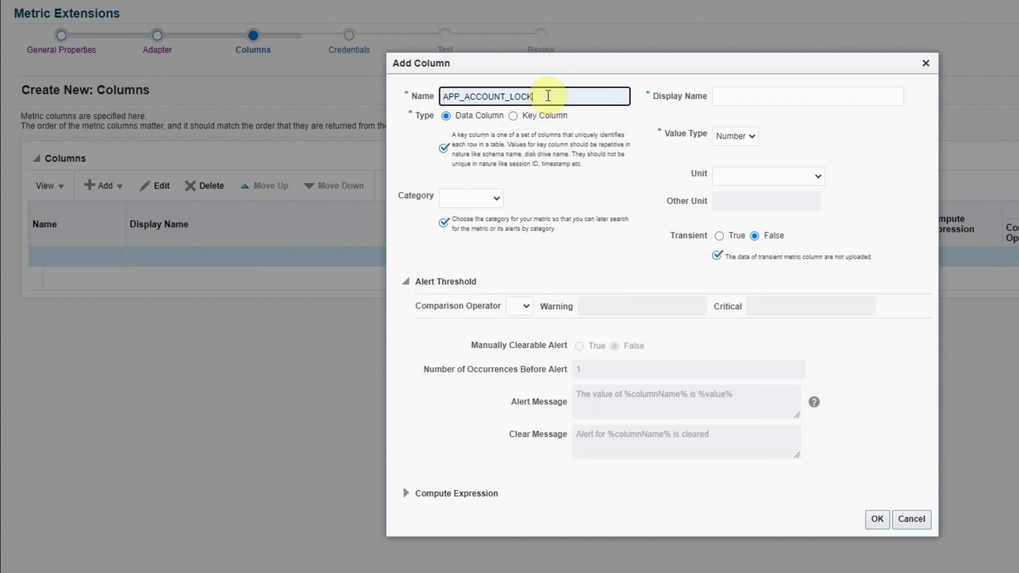
# Copy the column name APP_ACCOUNT_LOCK into its Display Name and set the category to Error.
pyautogui.moveTo(548, 96); pyautogui.dragTo(285, 94)
pyautogui.hotkey('ctrl', 'c')
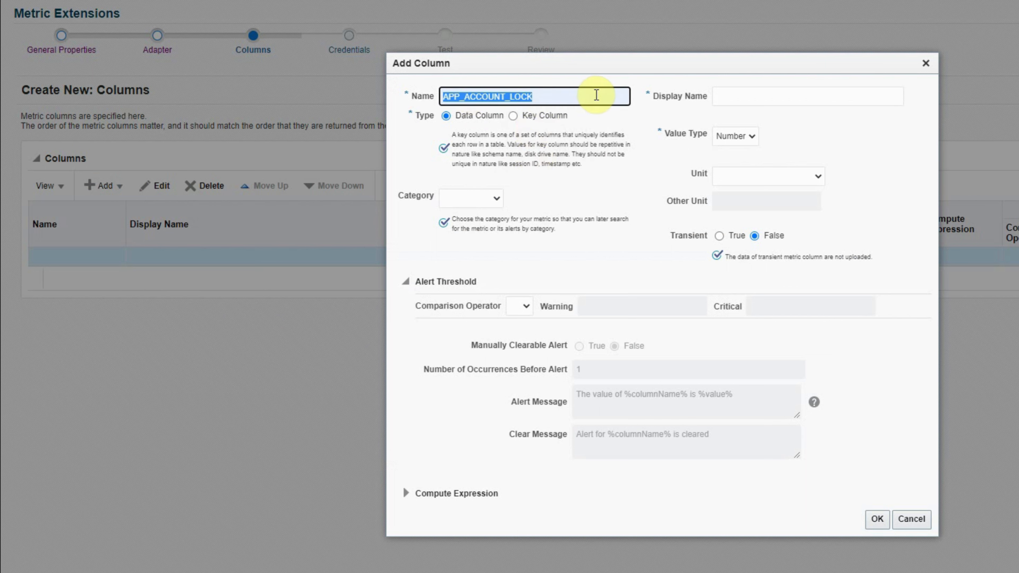
pyautogui.click(787, 94)
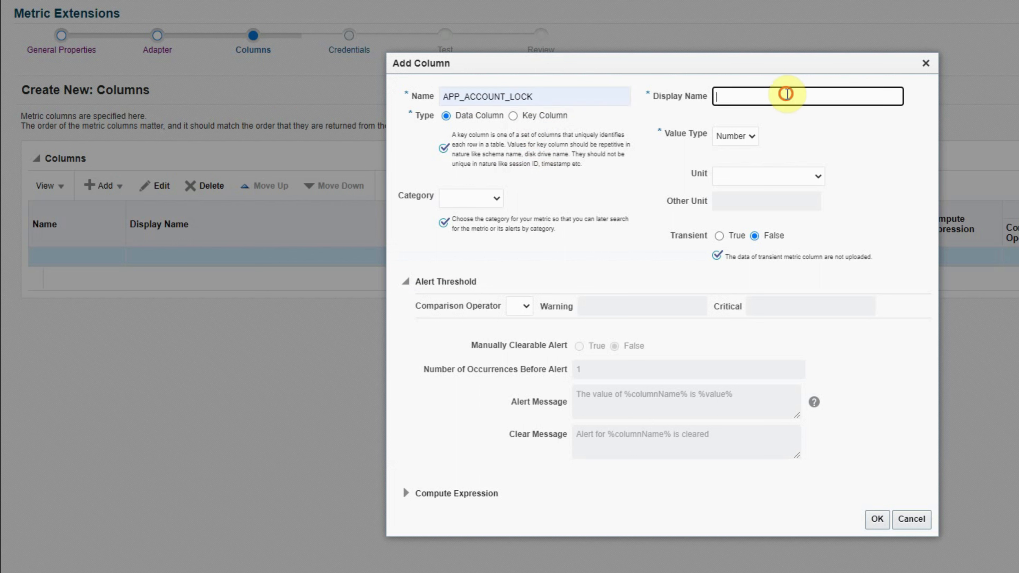
pyautogui.hotkey('ctrl', 'v')
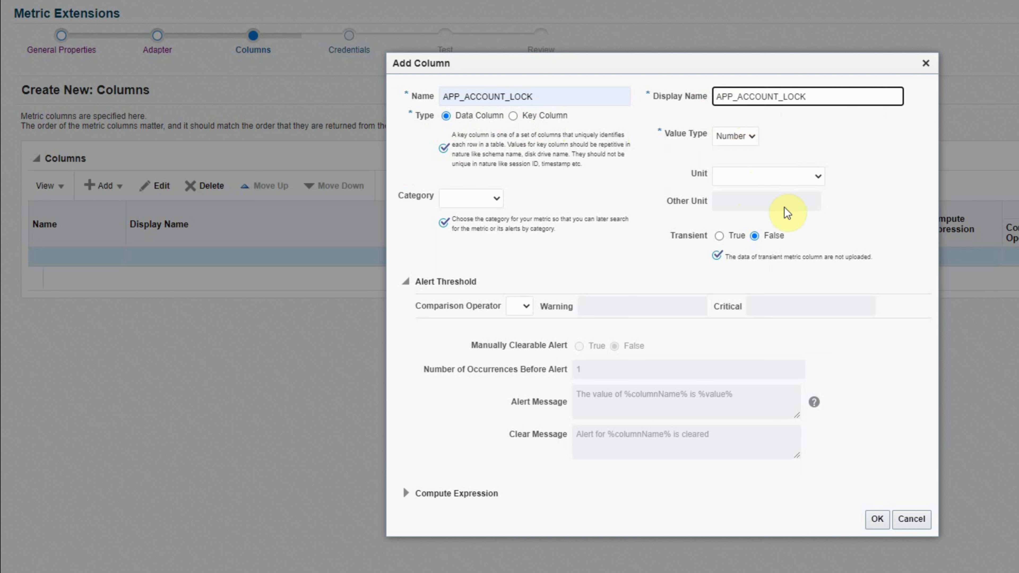
pyautogui.click(459, 200)
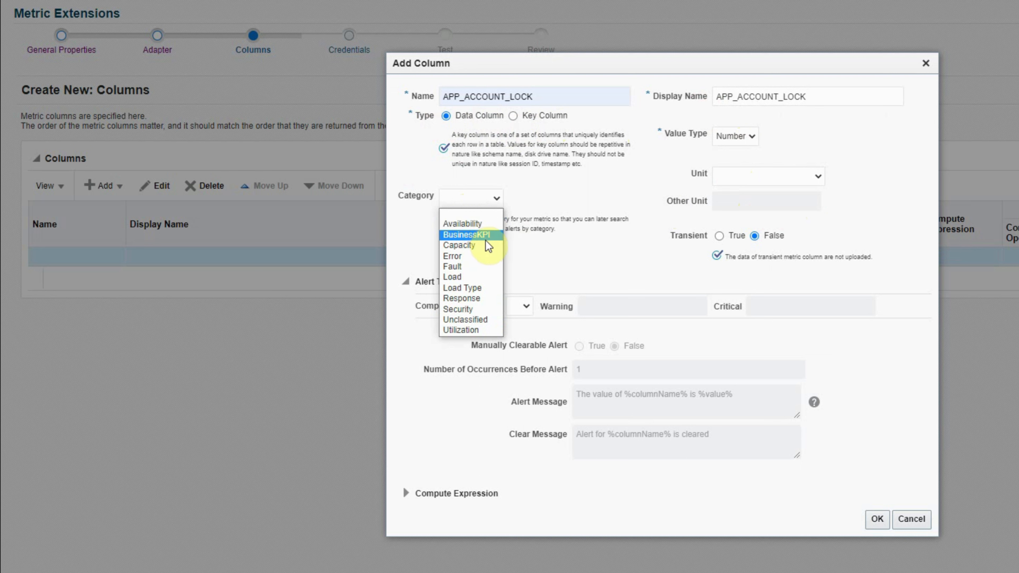
pyautogui.click(465, 258)
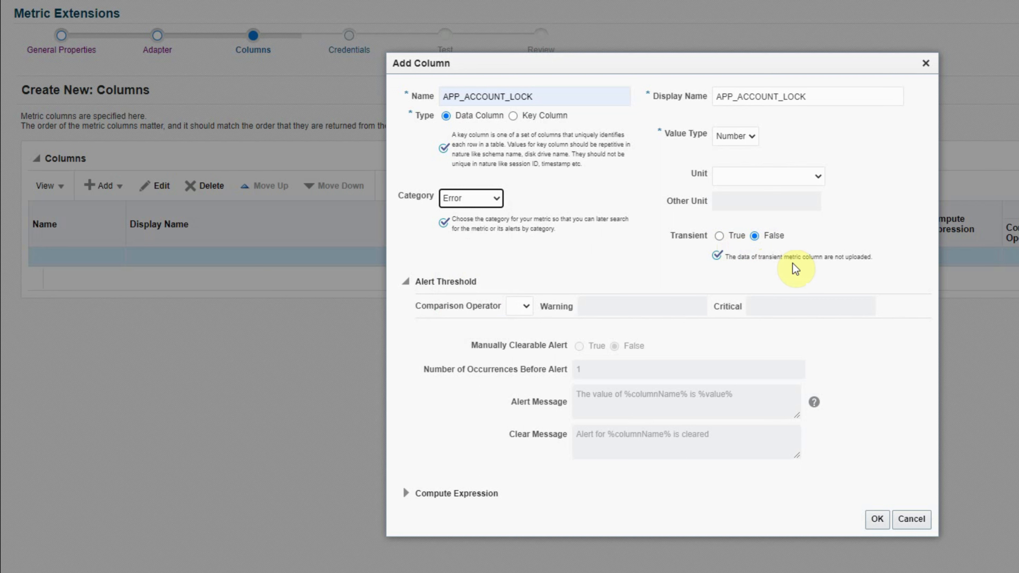
# Set the alert threshold's comparison operator to > and the Critical value to 0, leaving Warning empty.
pyautogui.click(420, 284)
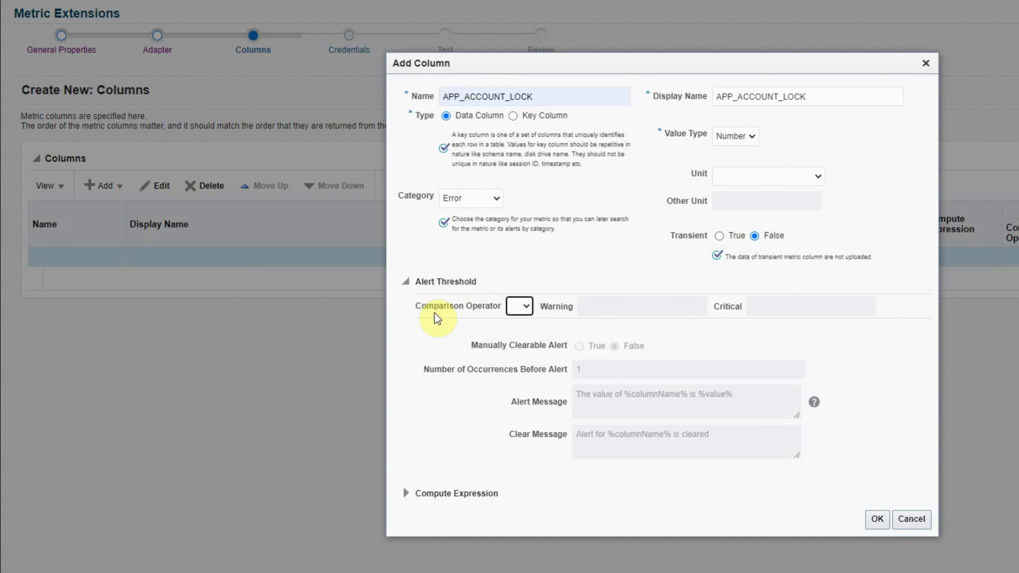
pyautogui.click(523, 309)
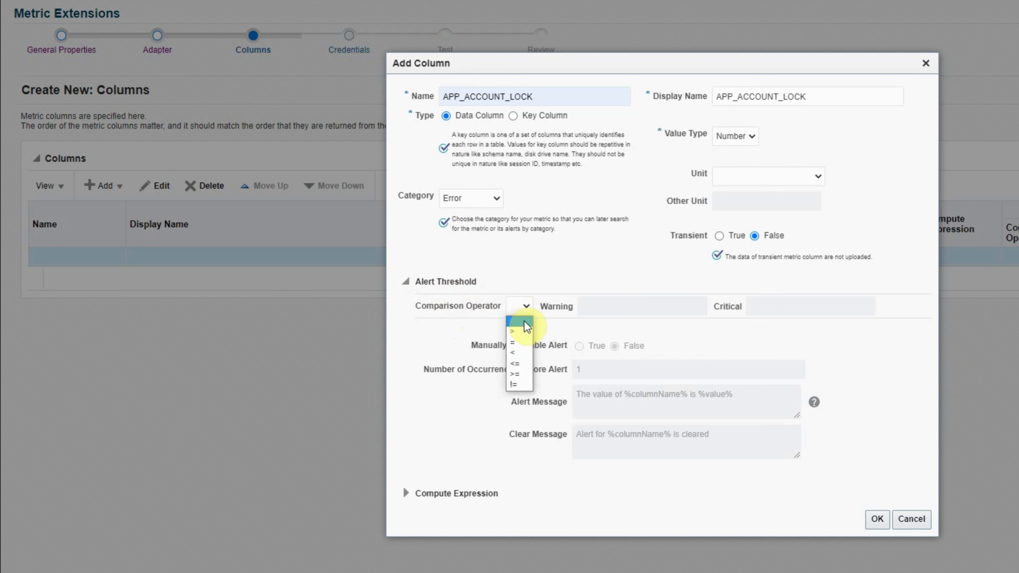
pyautogui.click(520, 331)
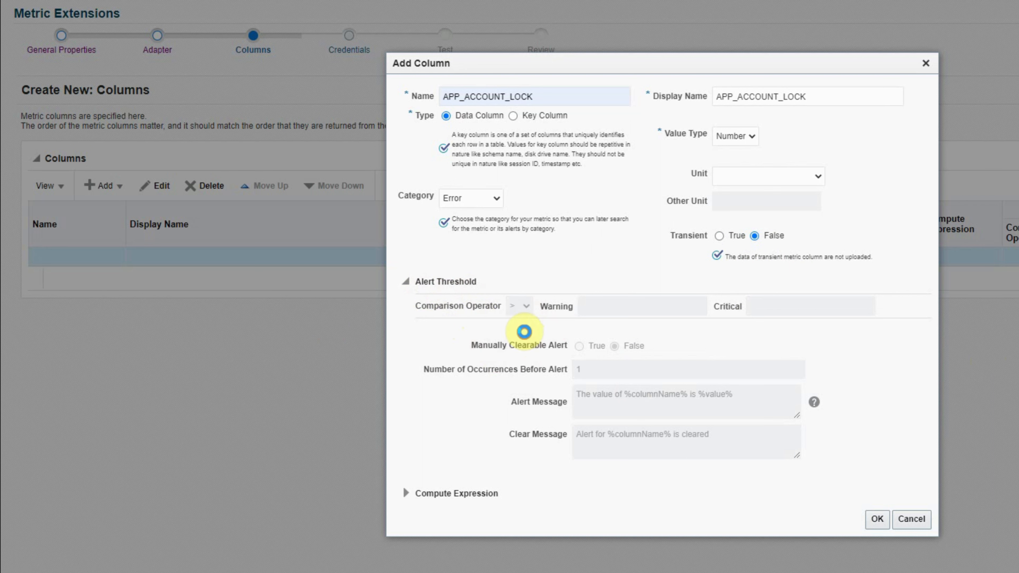
pyautogui.click(620, 307)
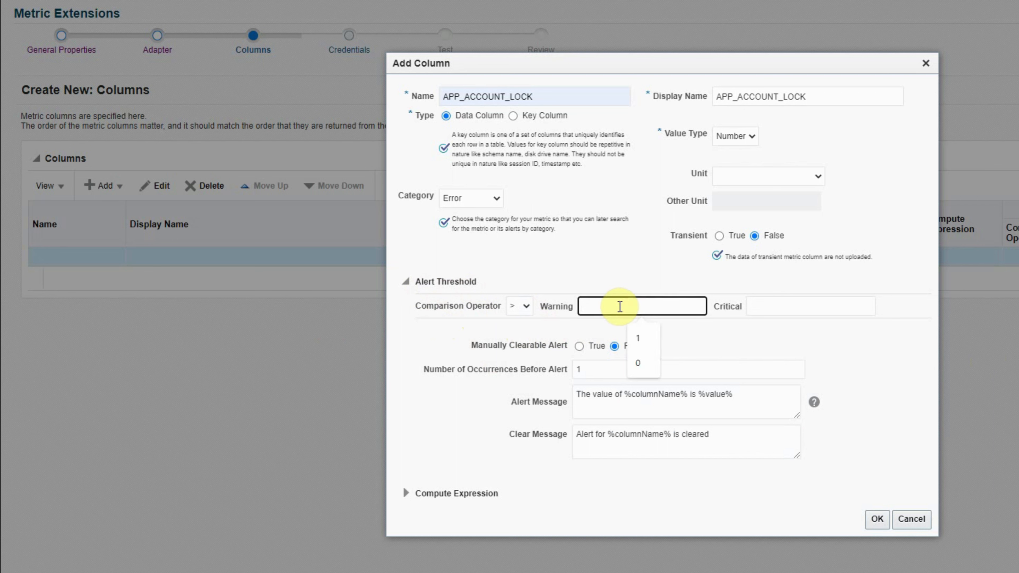
pyautogui.click(819, 308)
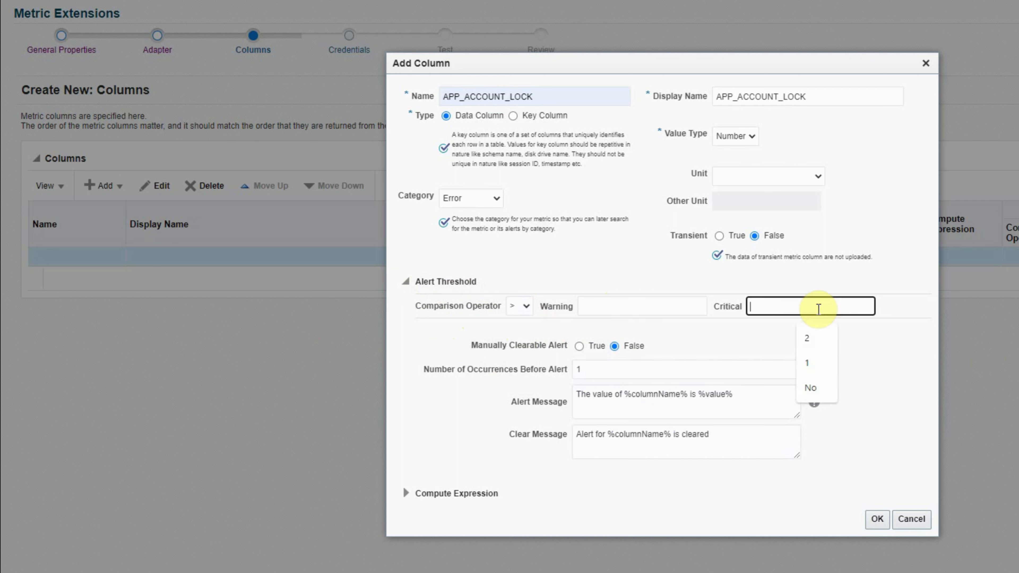
pyautogui.write('0')
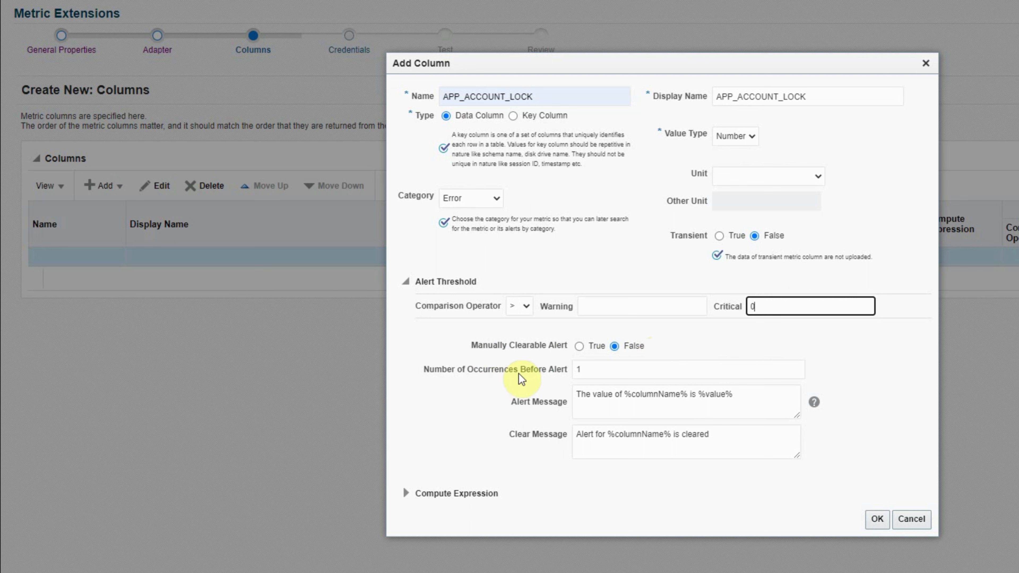
pyautogui.click(584, 370)
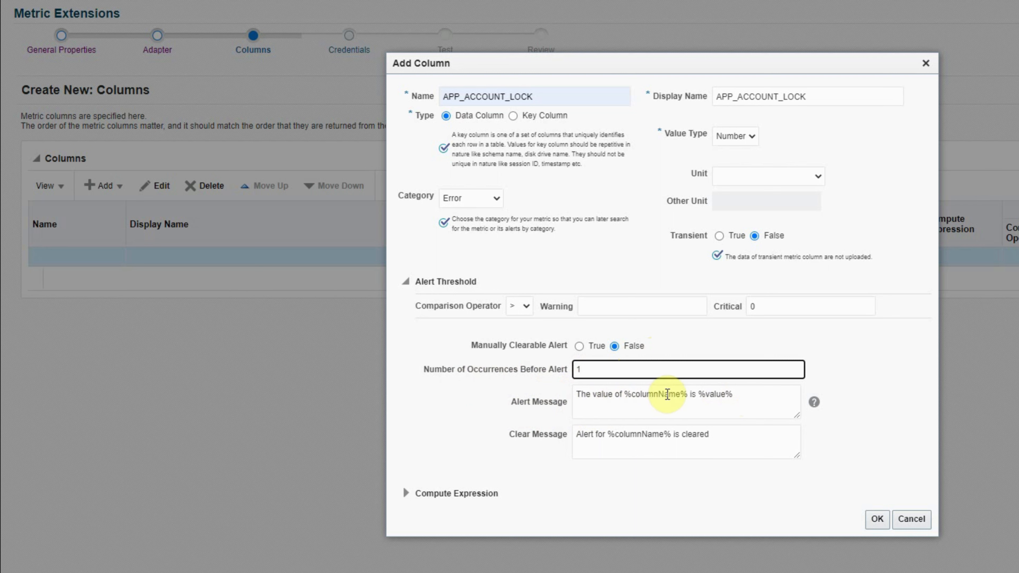
pyautogui.click(733, 394)
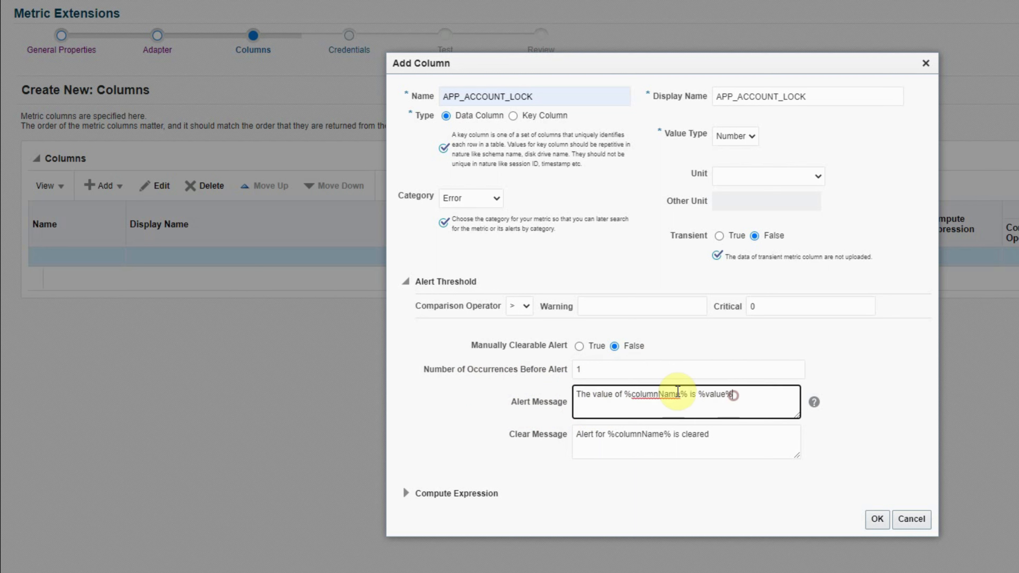
pyautogui.moveTo(678, 391); pyautogui.dragTo(653, 393)
pyautogui.click(654, 397)
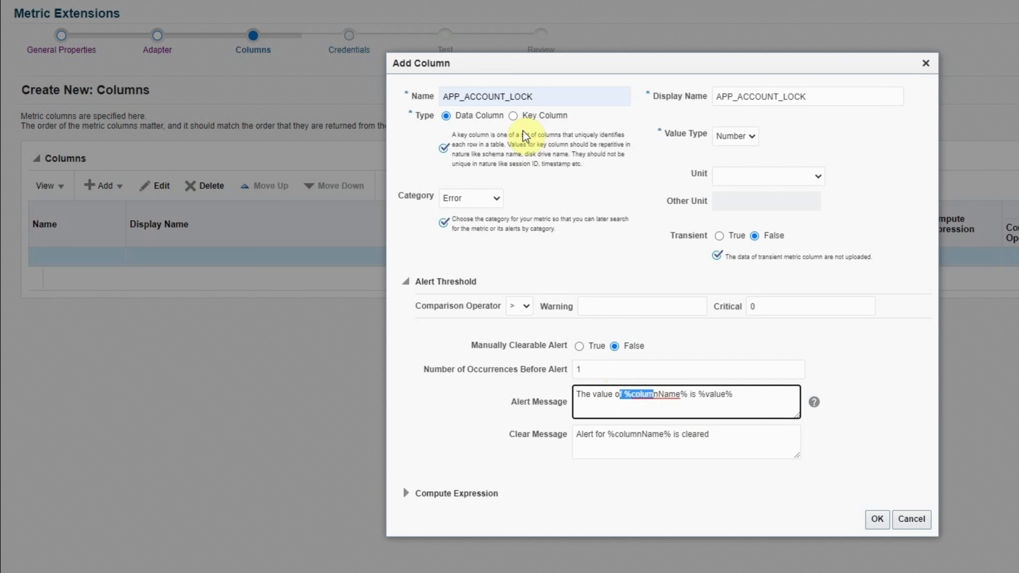
pyautogui.click(536, 97)
pyautogui.moveTo(535, 96); pyautogui.dragTo(444, 99)
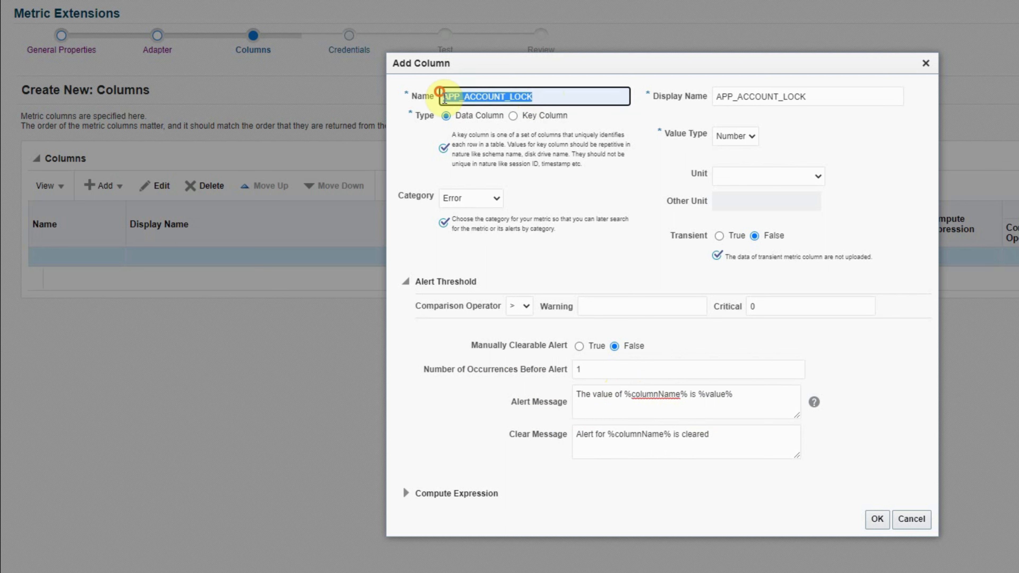
pyautogui.click(603, 397)
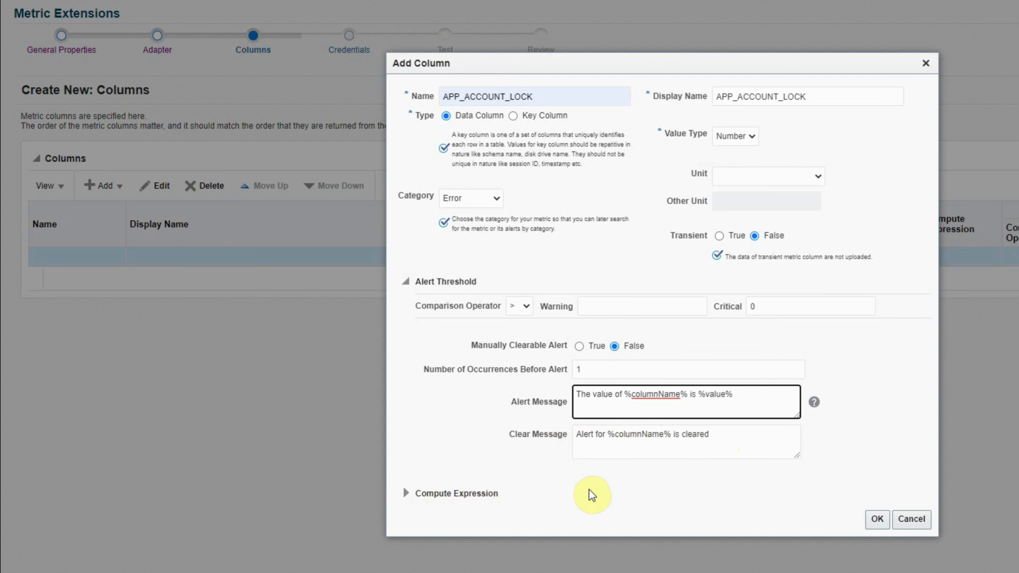
# Save the APP_ACCOUNT_LOCK column and continue to the Test step, keeping Use Default Monitoring Credentials for the database credentials.
pyautogui.click(877, 519)
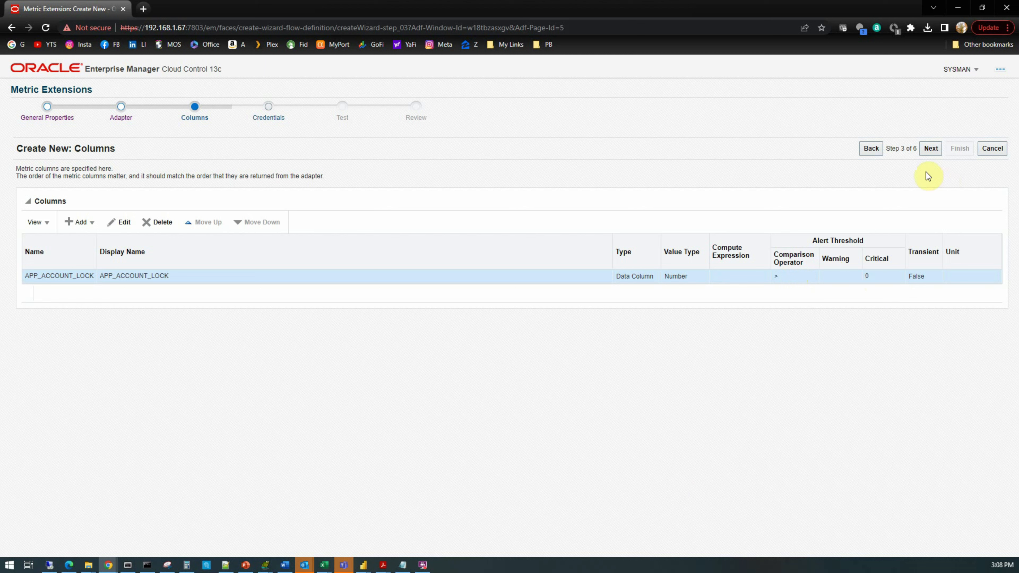
pyautogui.click(931, 148)
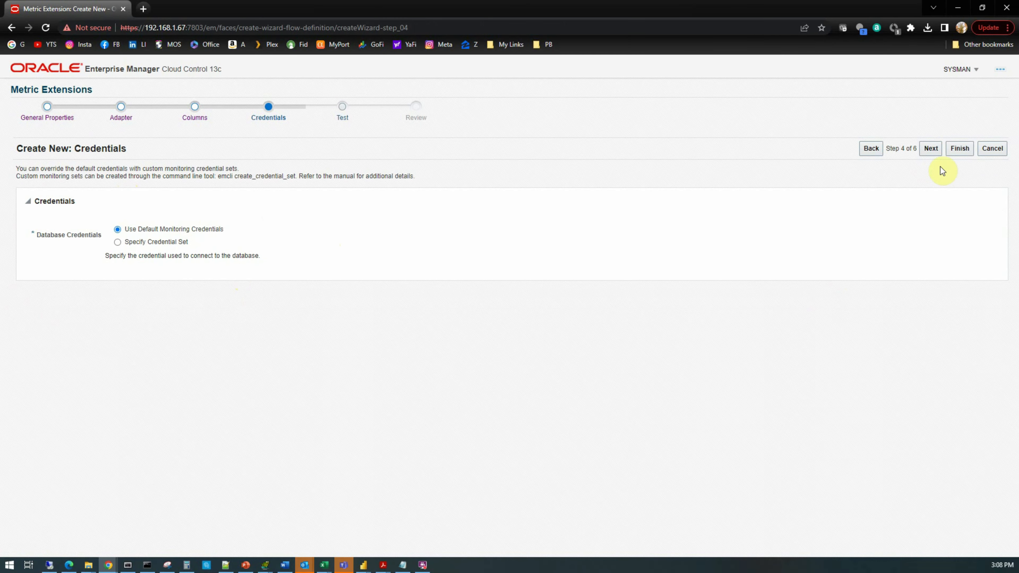
pyautogui.click(930, 152)
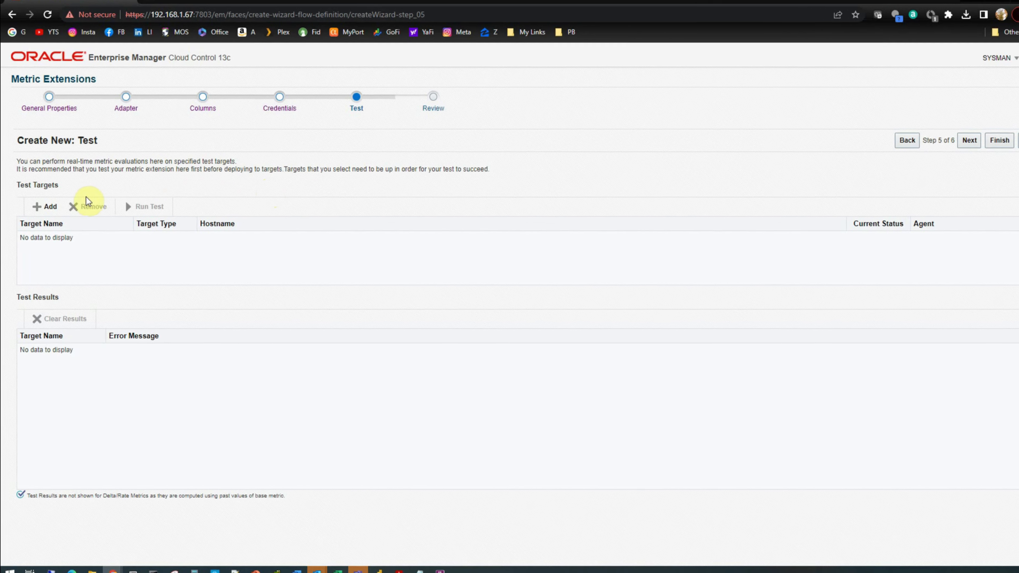
# Add the database instance orcl1_vmlinux1.oraexpert.org as the test target and run the metric test on it.
pyautogui.click(62, 186)
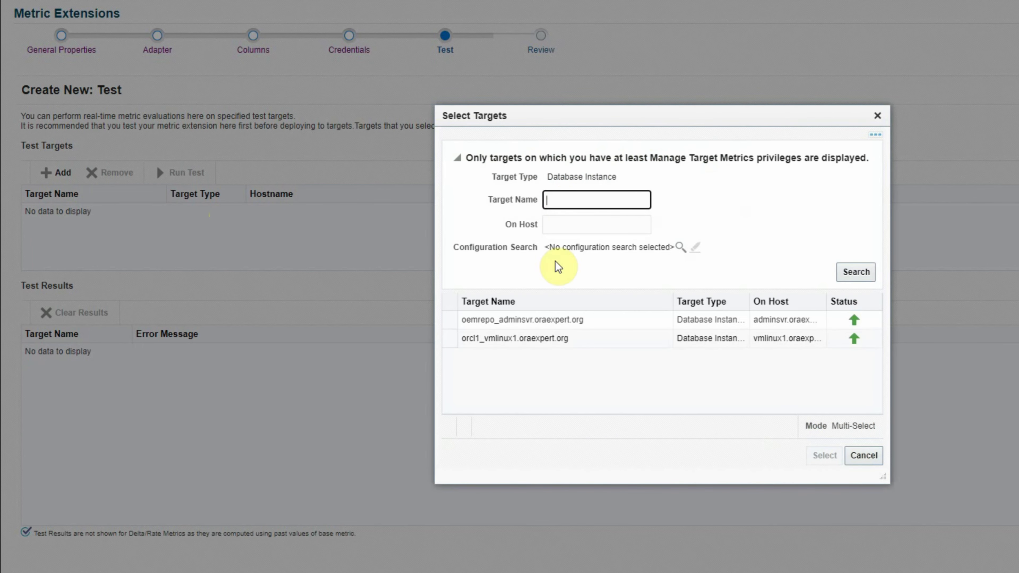
pyautogui.click(450, 339)
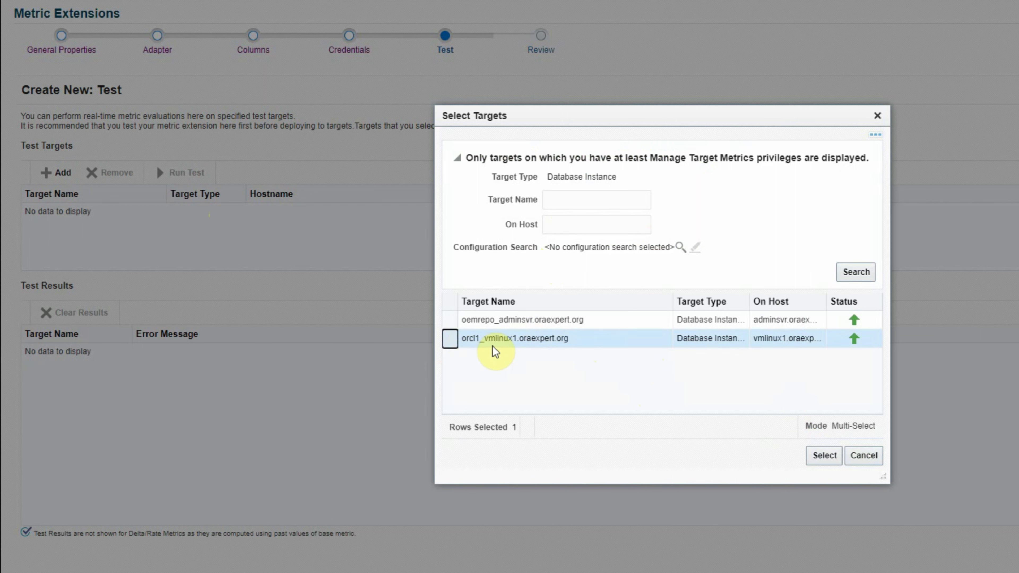
pyautogui.click(829, 457)
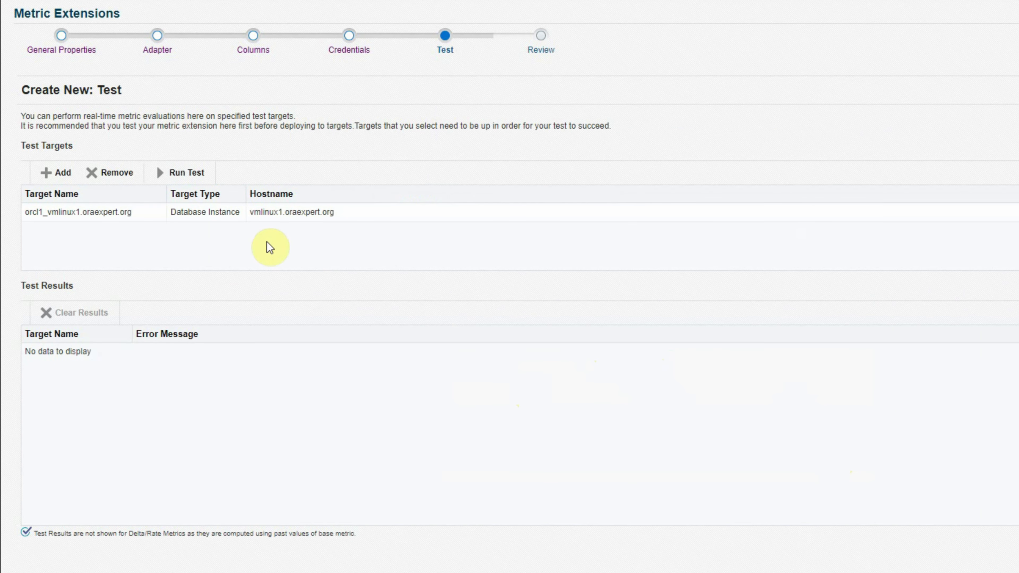
pyautogui.click(383, 216)
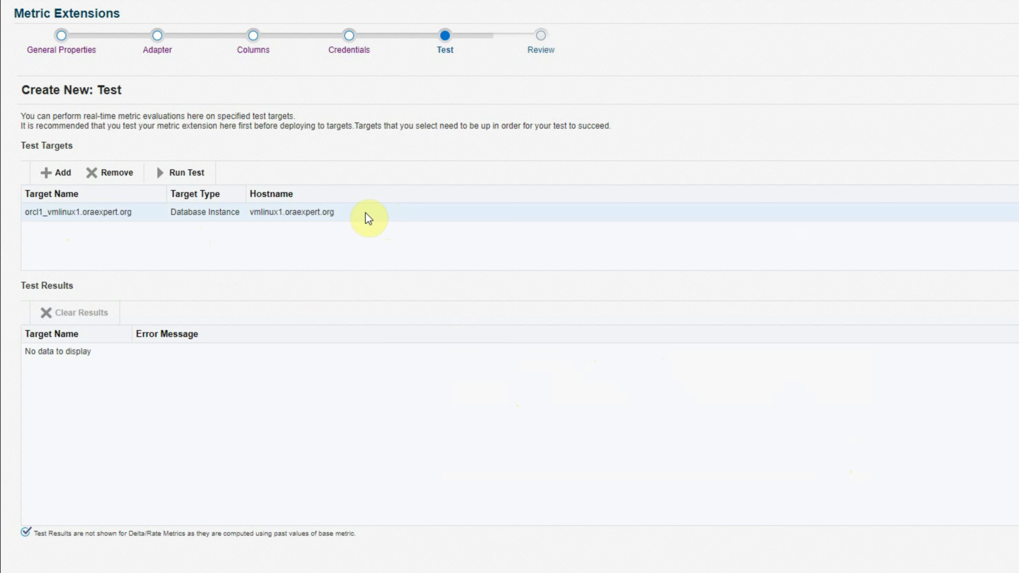
pyautogui.click(186, 175)
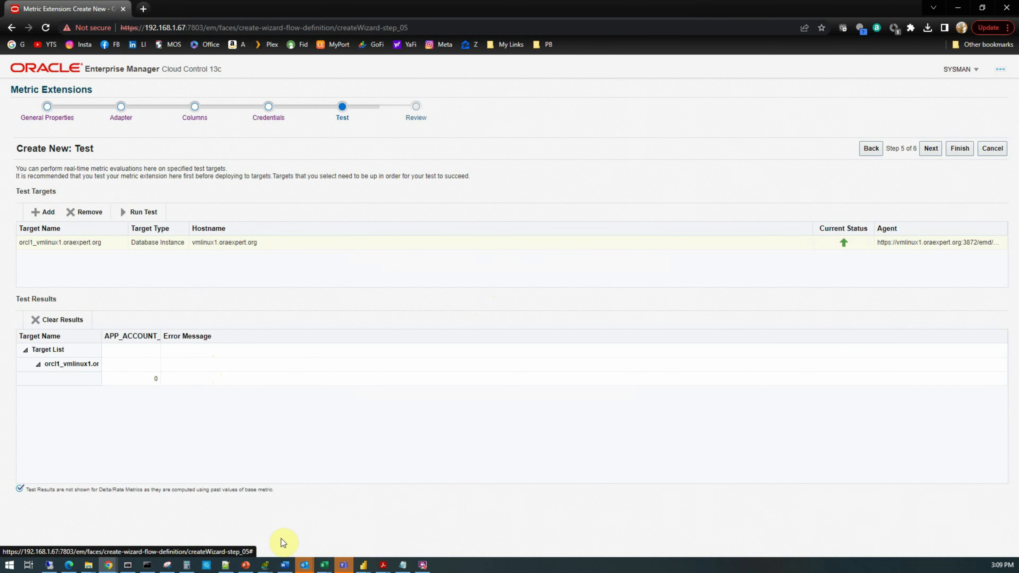
# Switch to the SYS@ORCL1 session in Toad, run alter user system account lock, and query the SYSTEM account's status.
pyautogui.click(265, 564)
pyautogui.click(312, 531)
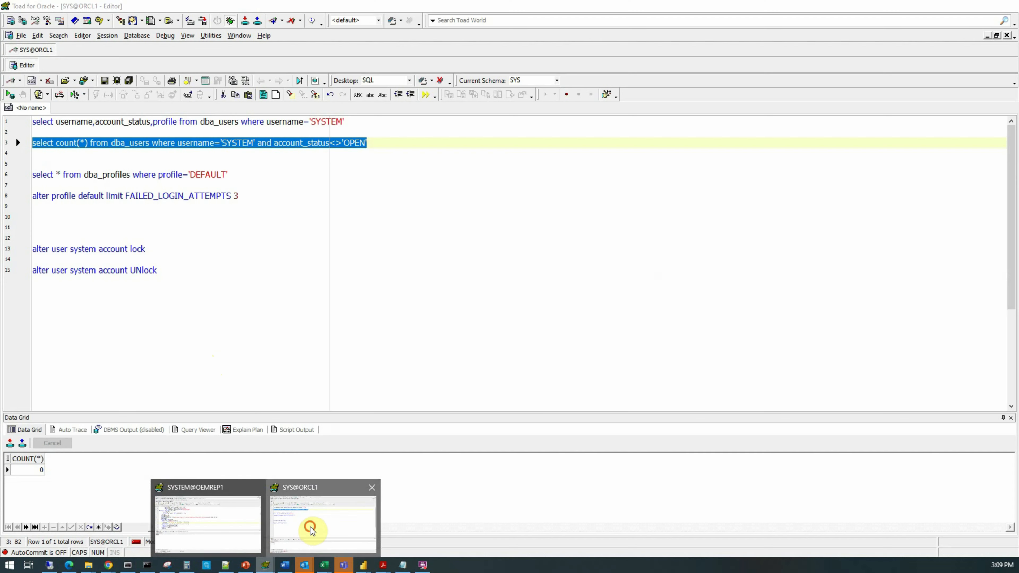
pyautogui.click(285, 184)
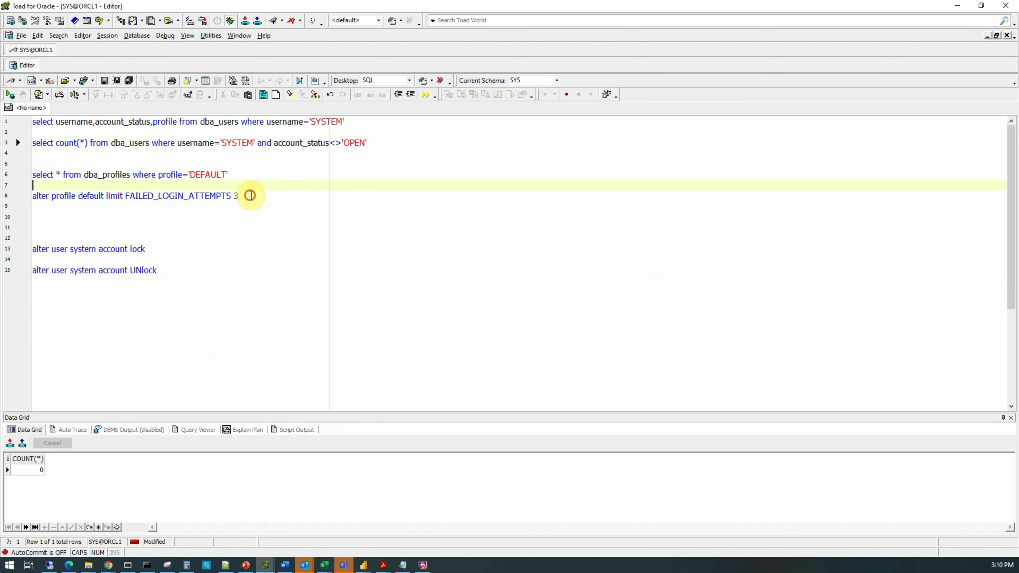
pyautogui.click(148, 249)
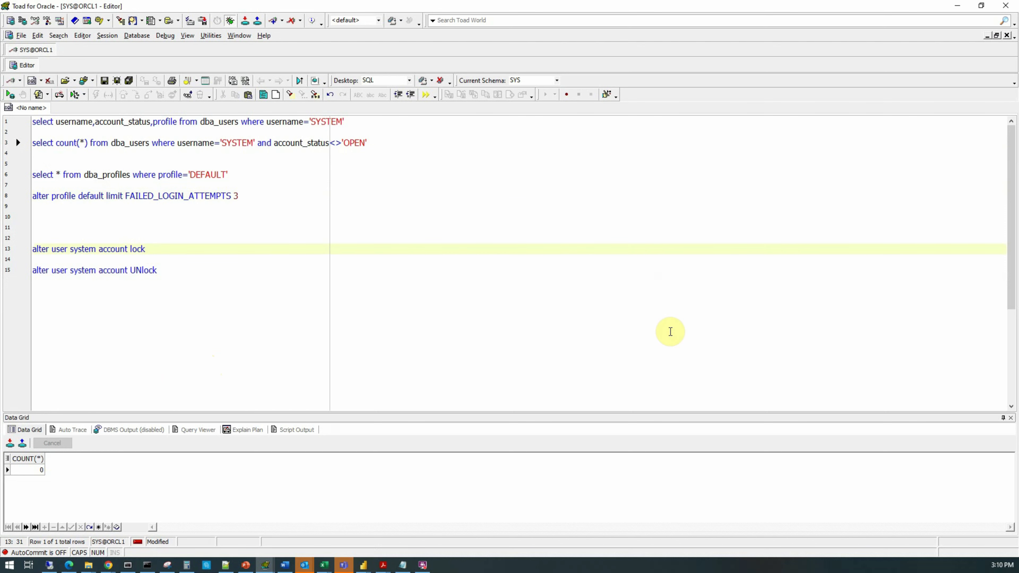
pyautogui.press('Home')
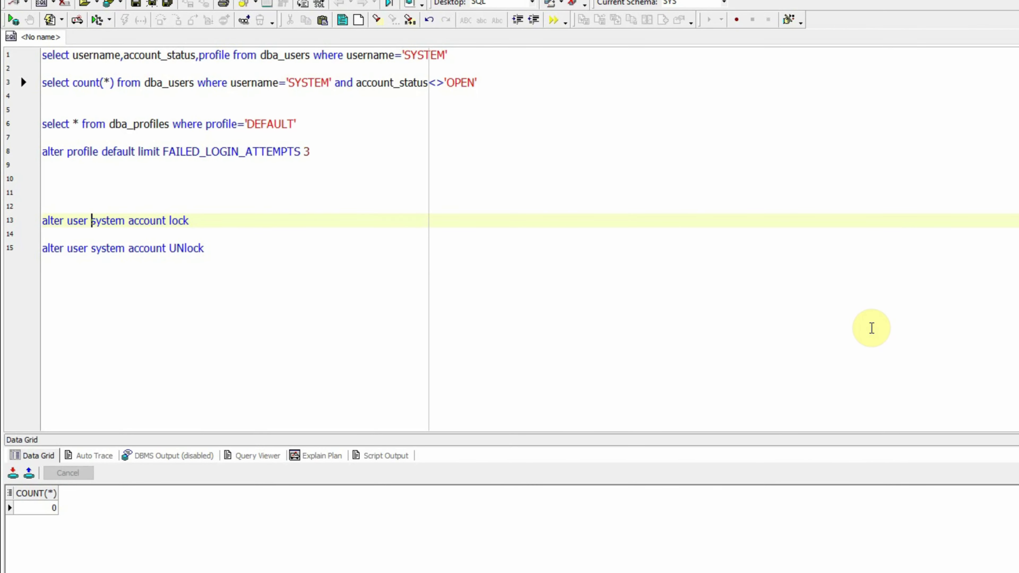
pyautogui.hotkey('ctrl', 'Return')
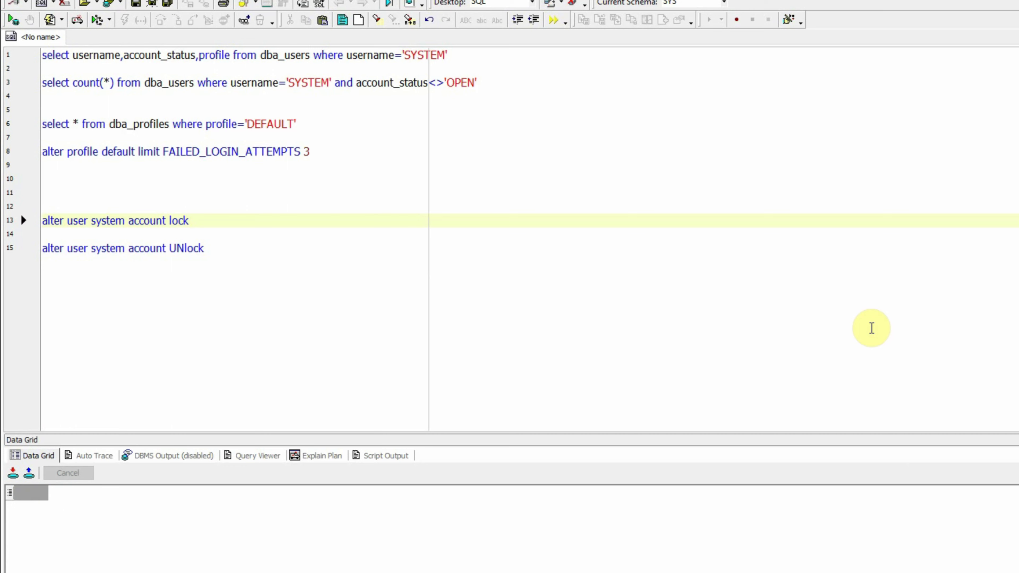
pyautogui.click(514, 56)
pyautogui.hotkey('ctrl', 'Return')
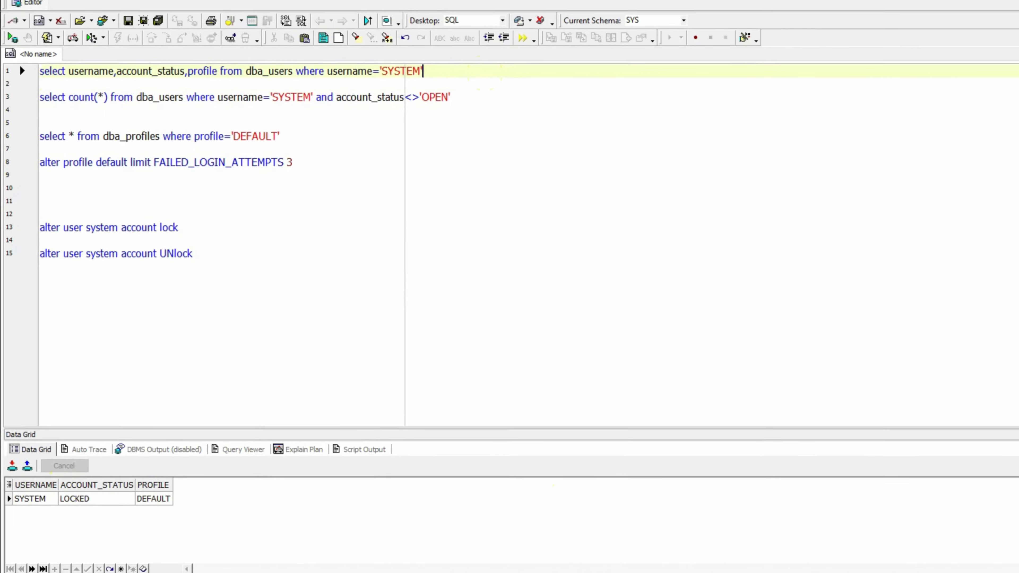
# Return to Enterprise Manager in Chrome and rerun the metric test on orcl1_vmlinux1.oraexpert.org.
pyautogui.moveTo(111, 564)
pyautogui.click(387, 525)
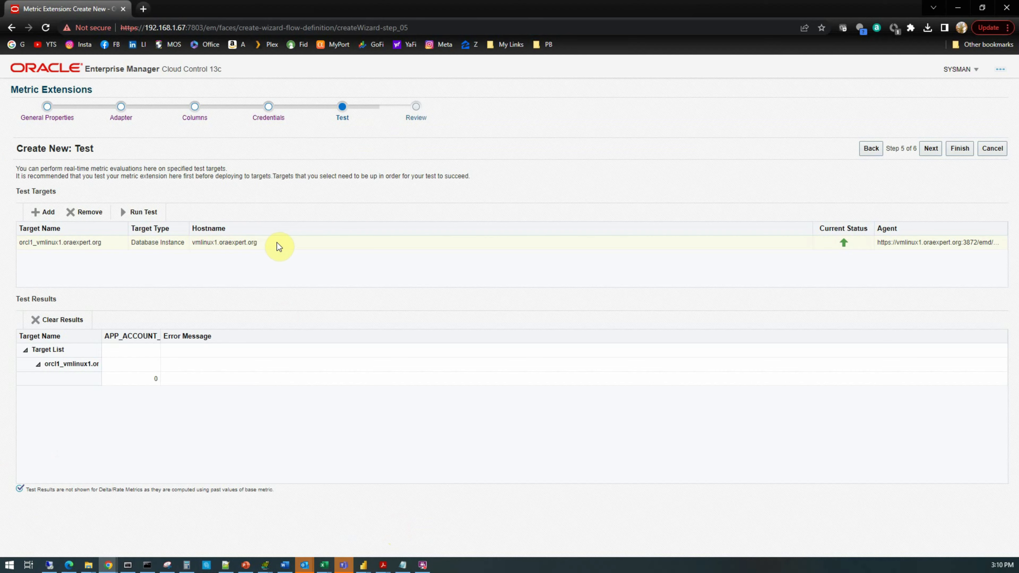
pyautogui.click(276, 244)
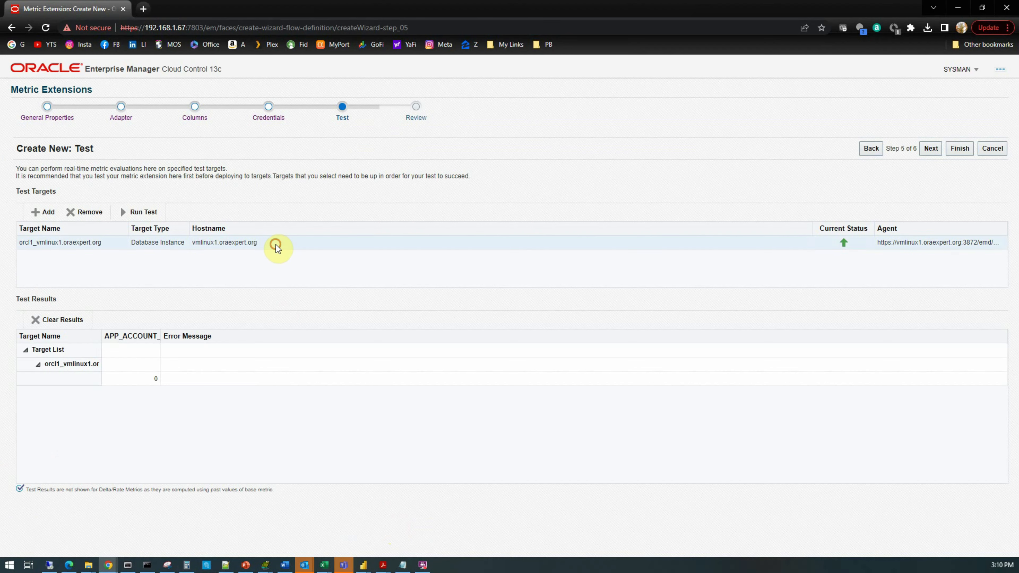
pyautogui.click(143, 213)
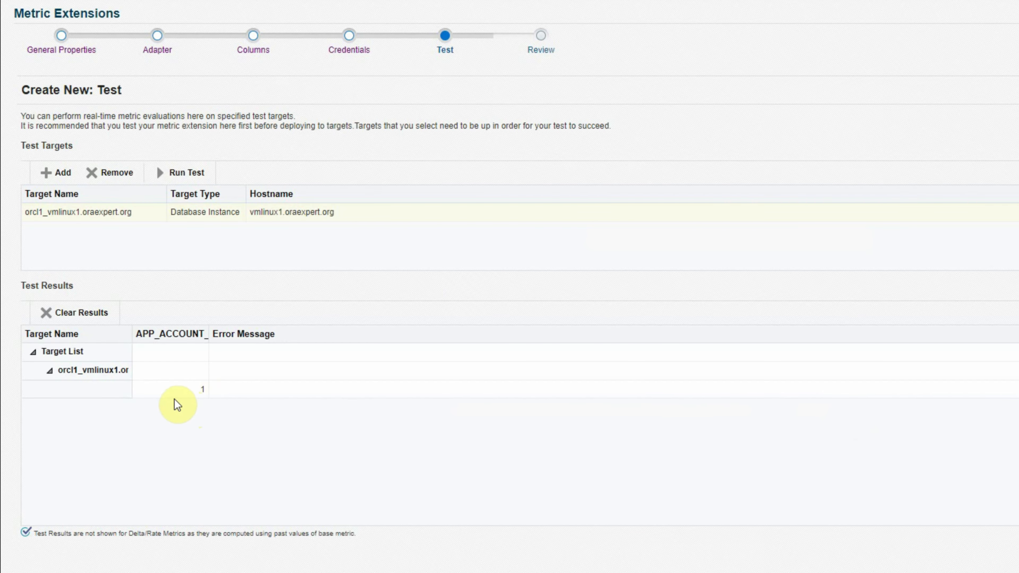
# Switch back to the SYS@ORCL1 session in Toad and place the cursor on the alter user system account UNlock statement.
pyautogui.moveTo(265, 559)
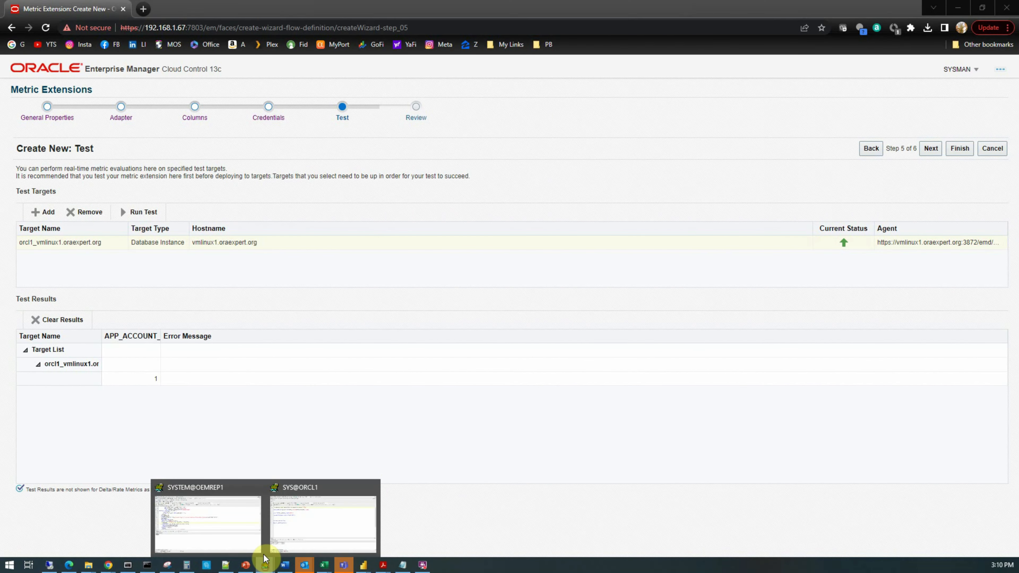
pyautogui.click(325, 530)
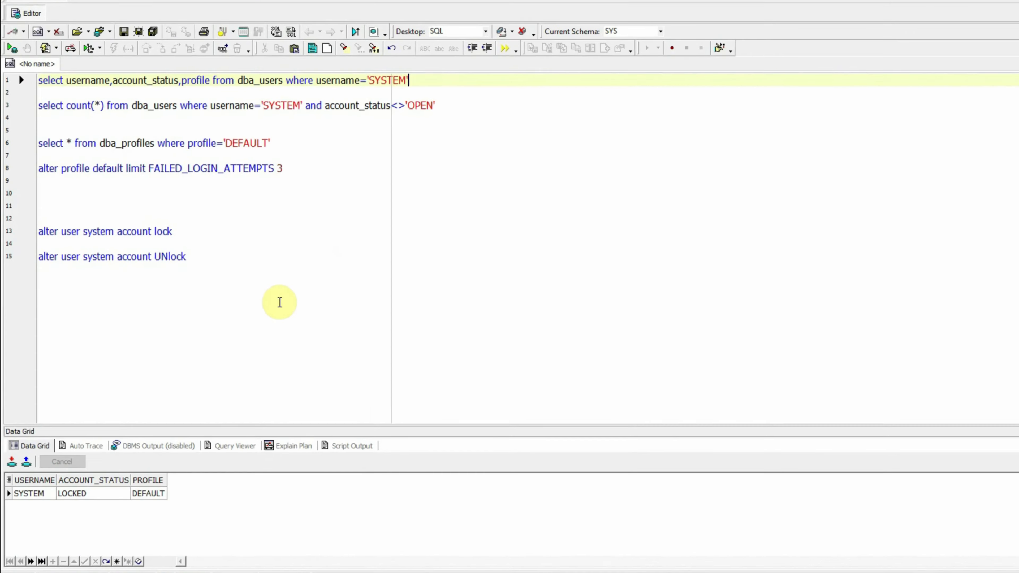
pyautogui.click(218, 248)
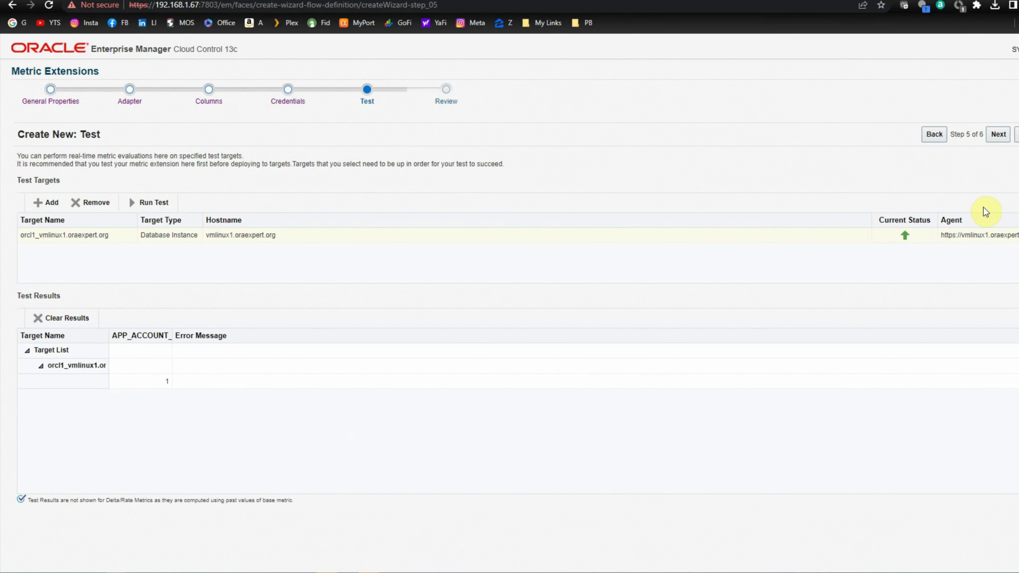
# Continue to the Review step in Enterprise Manager and finish creating the APP_ACCOUNT_LOCK_CHECK metric extension.
pyautogui.click(999, 137)
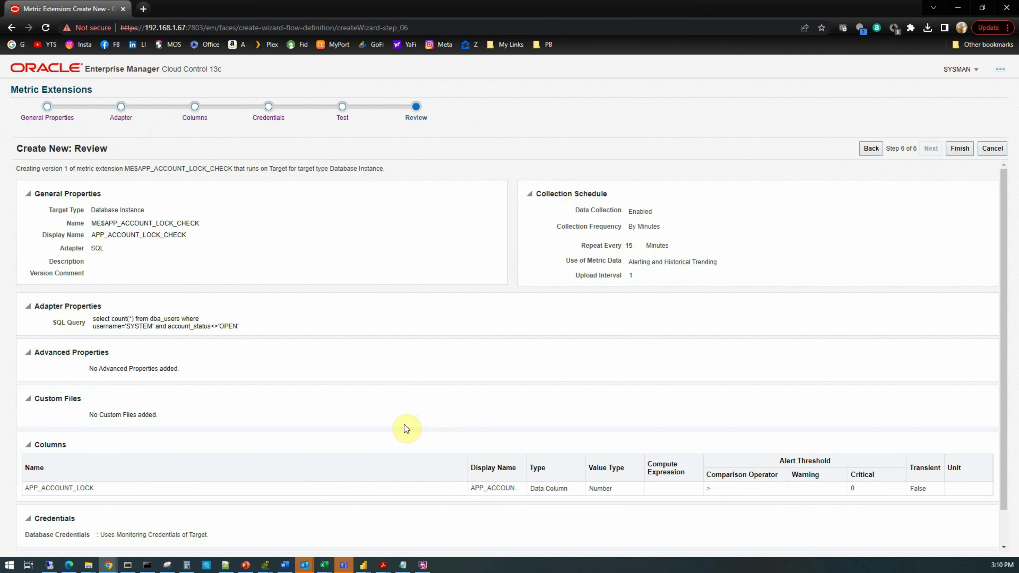
pyautogui.click(960, 151)
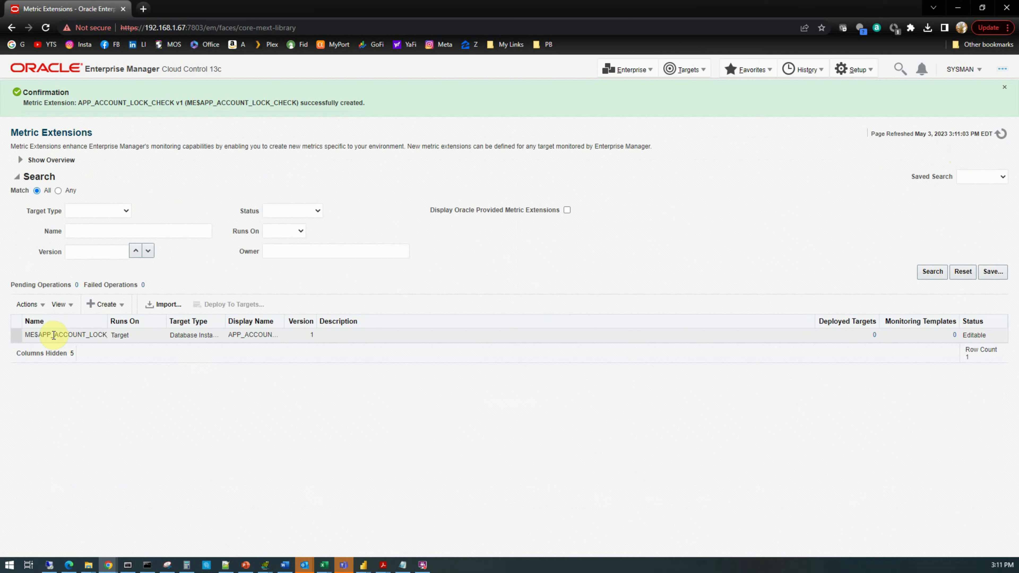
# Place the Name column after Runs On in the metric extensions table and widen the Name and Target Type columns.
pyautogui.moveTo(105, 323); pyautogui.dragTo(99, 326)
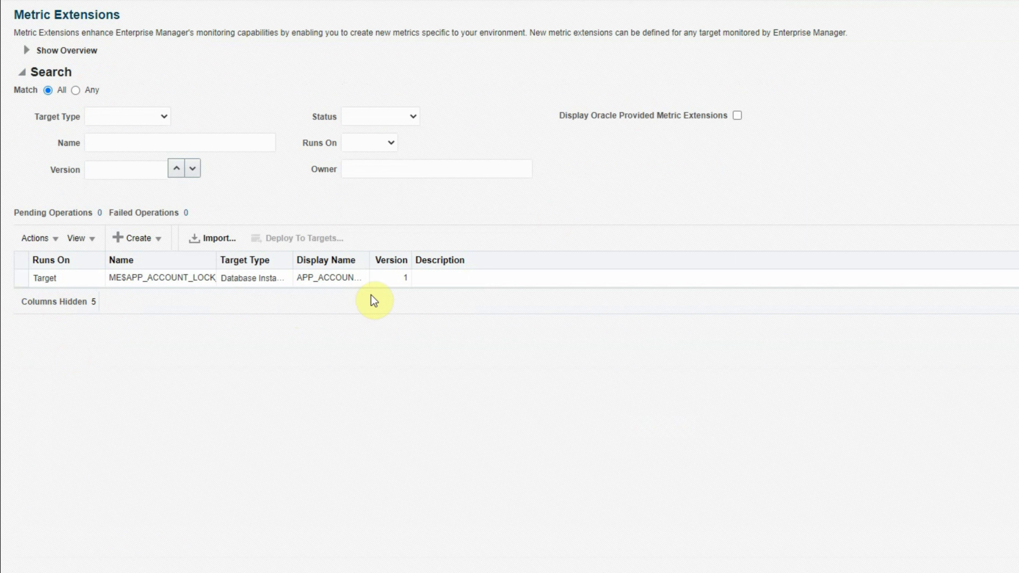
pyautogui.click(92, 286)
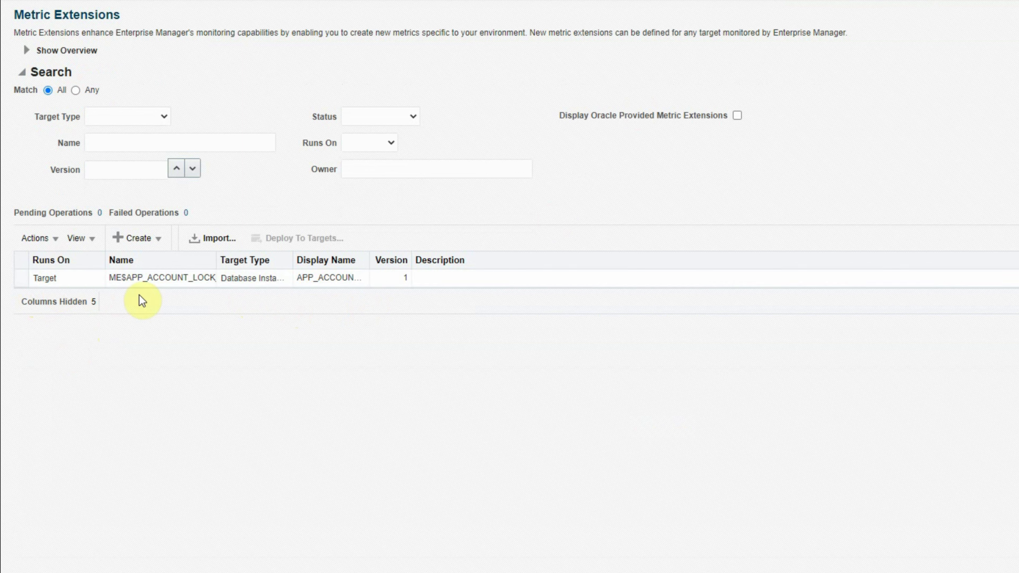
pyautogui.moveTo(216, 260); pyautogui.dragTo(283, 263)
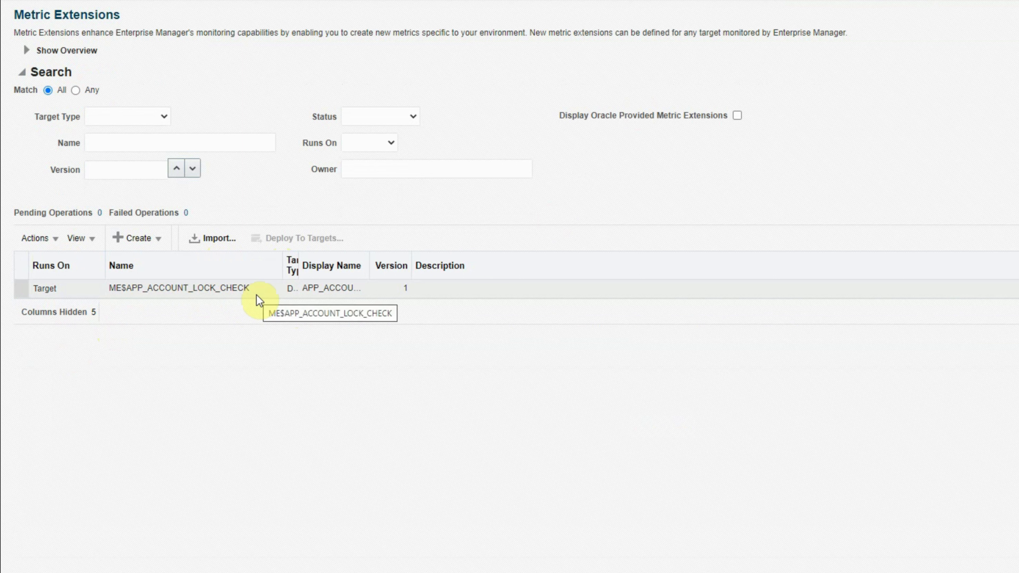
pyautogui.moveTo(298, 265); pyautogui.dragTo(437, 279)
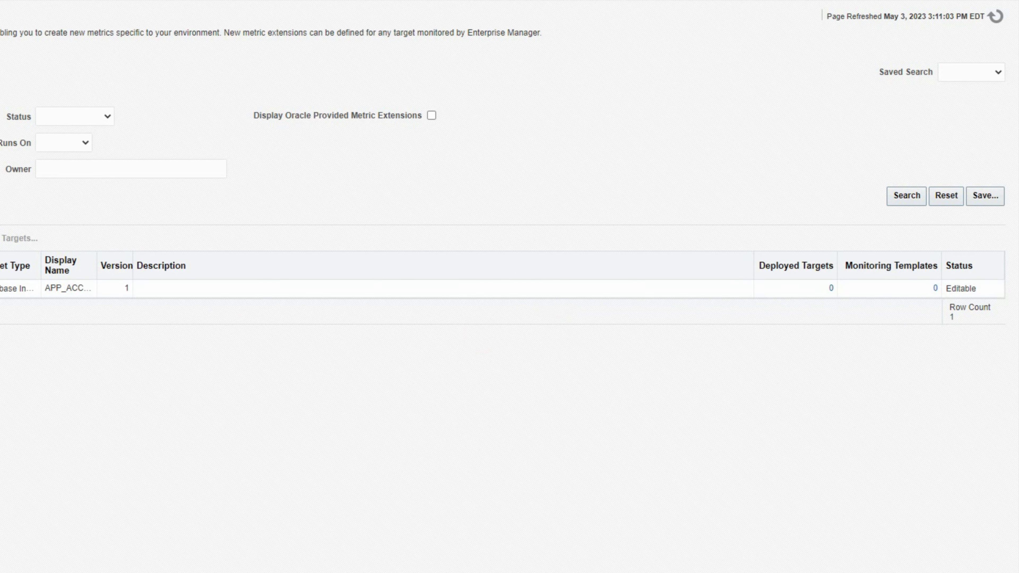
# Save the ME$APP_ACCOUNT_LOCK_CHECK metric extension as a deployable draft.
pyautogui.click(502, 288)
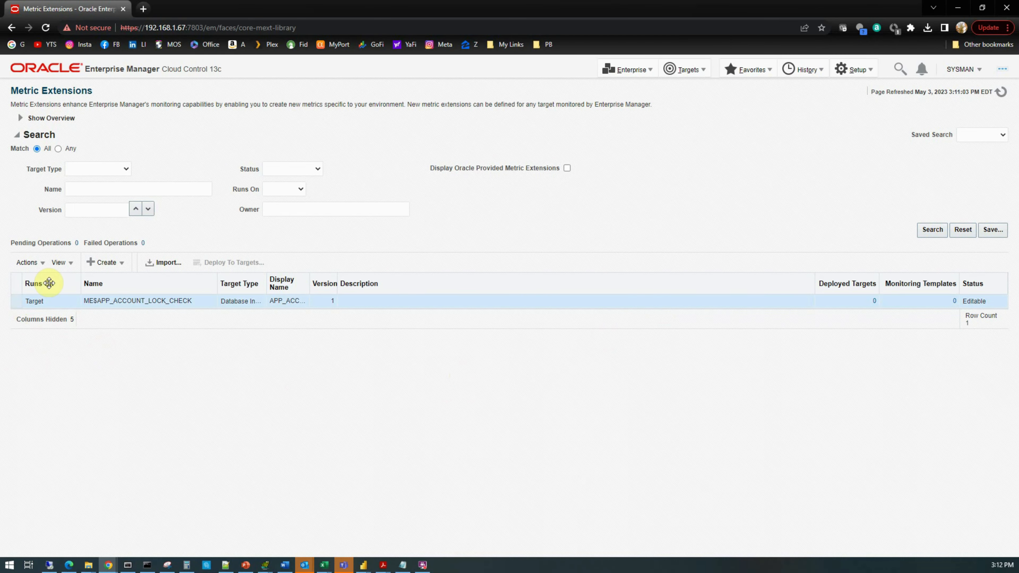
pyautogui.click(42, 262)
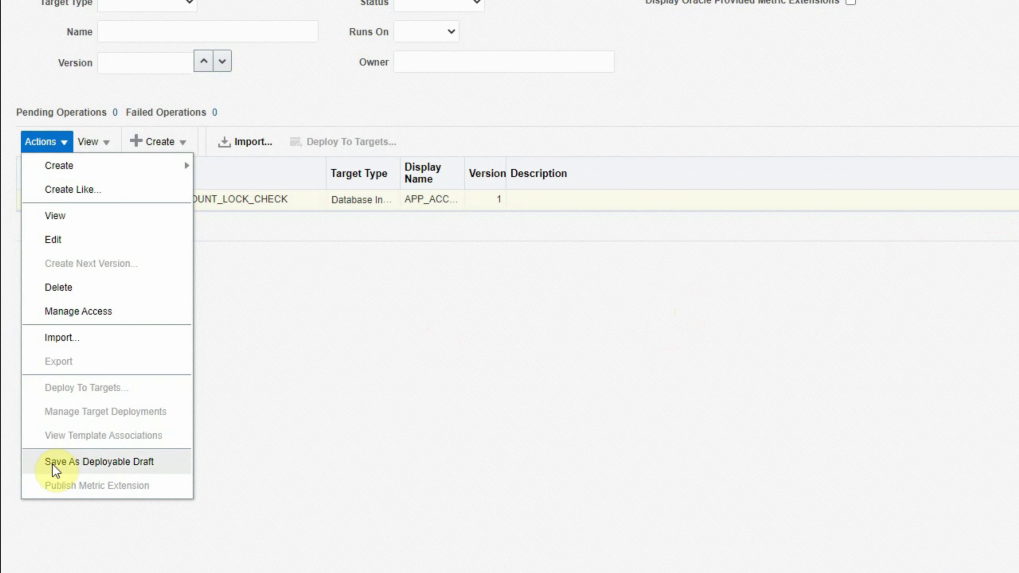
pyautogui.click(100, 462)
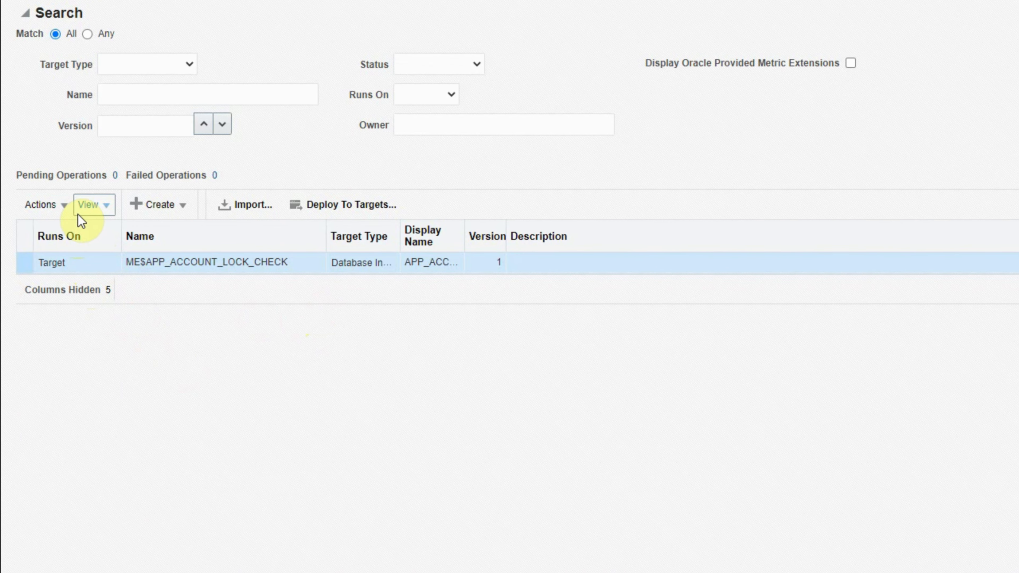
# Publish the ME$APP_ACCOUNT_LOCK_CHECK metric extension and deploy it to the database instance orcl1_vmlinux1.oraexpert.org.
pyautogui.click(65, 206)
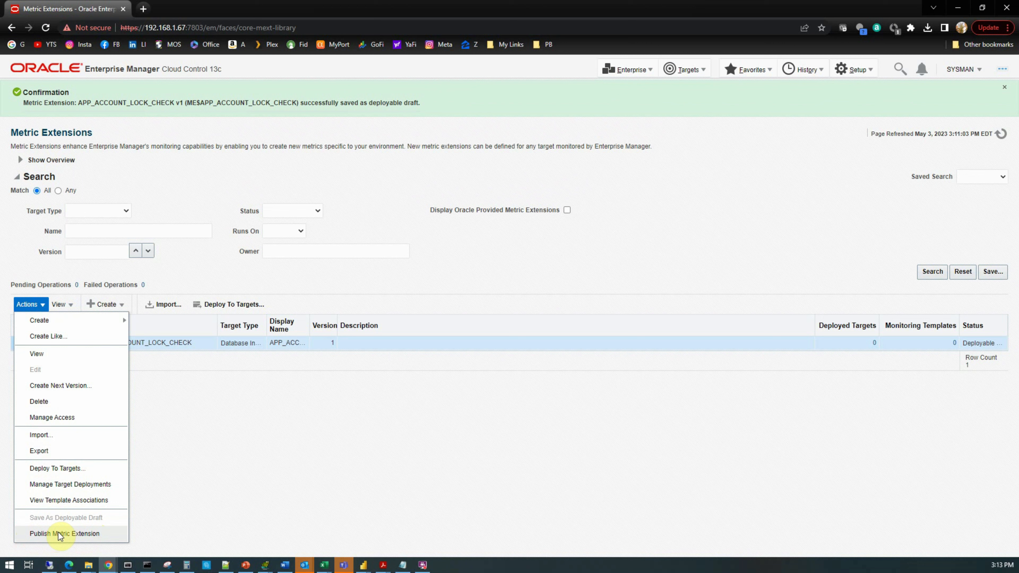
pyautogui.click(60, 535)
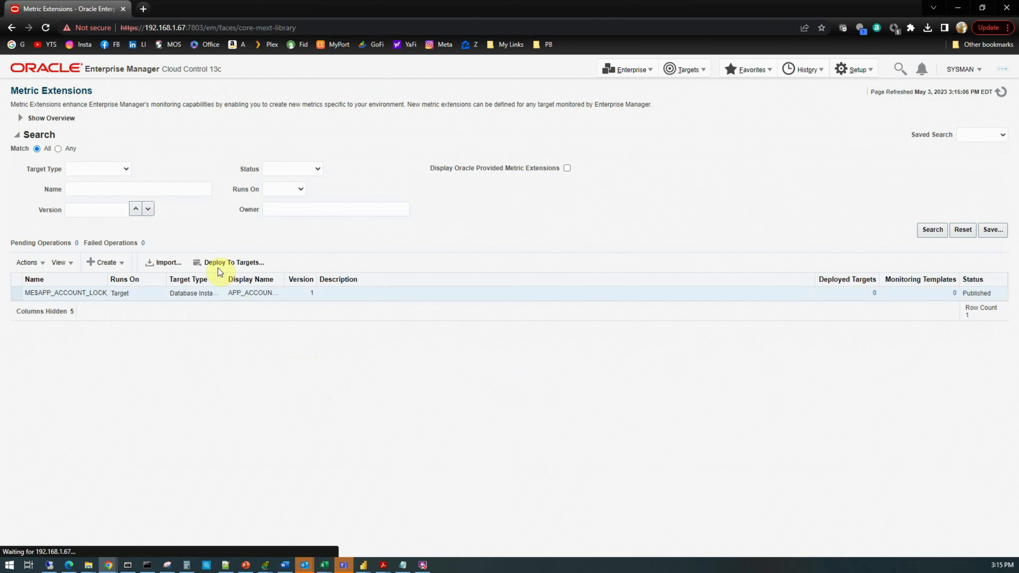
pyautogui.click(221, 264)
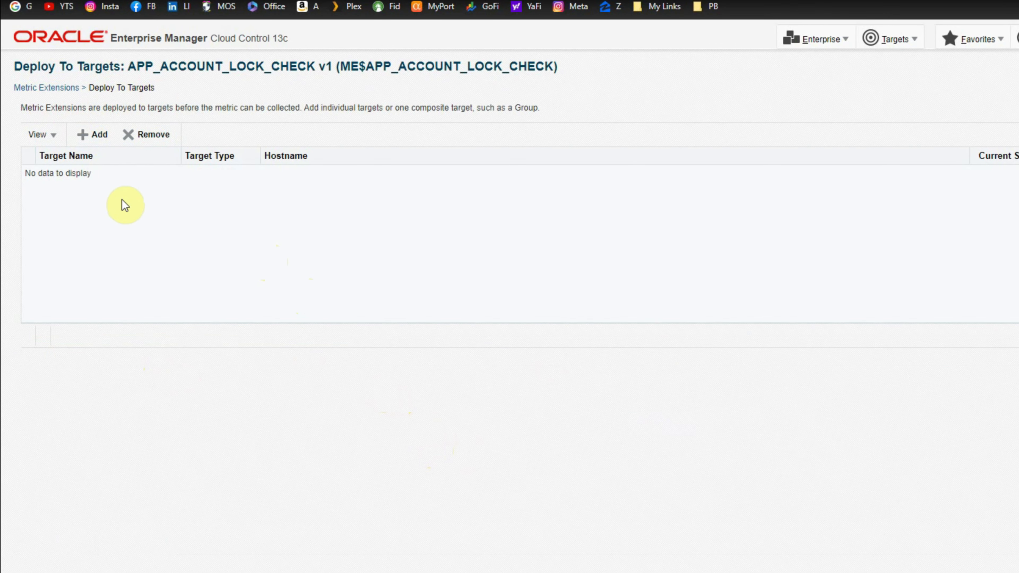
pyautogui.click(95, 137)
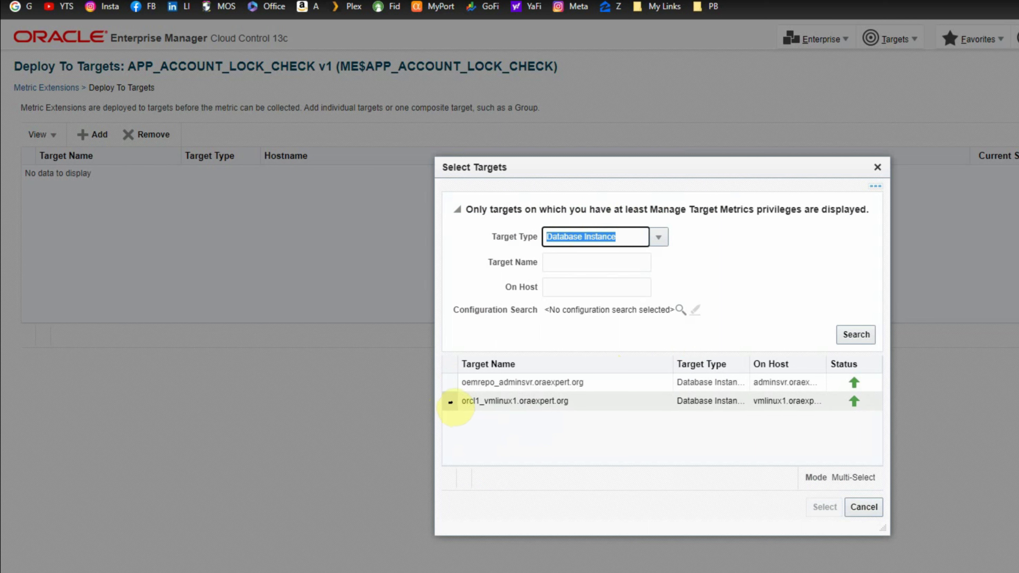
pyautogui.click(450, 401)
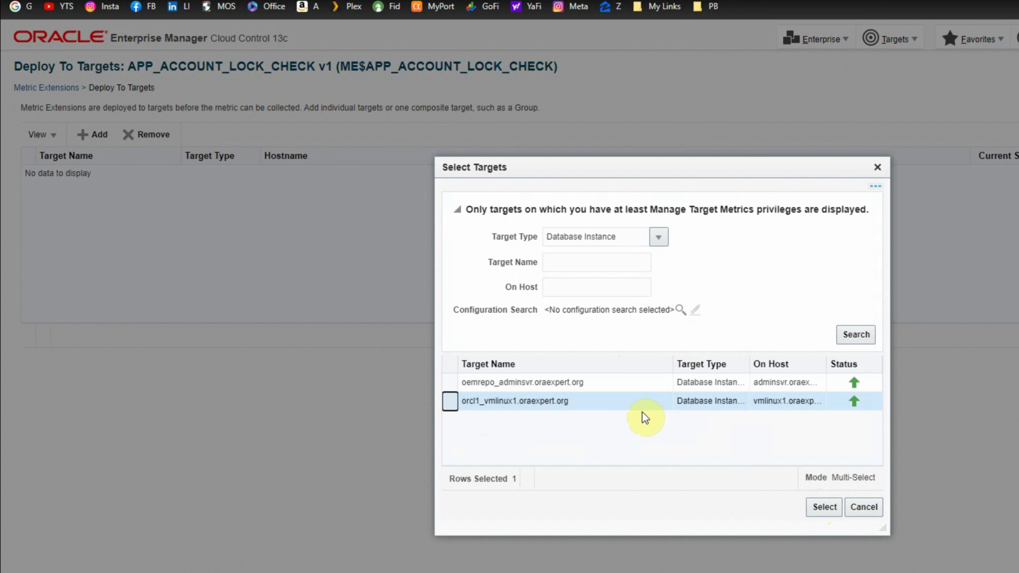
pyautogui.click(823, 507)
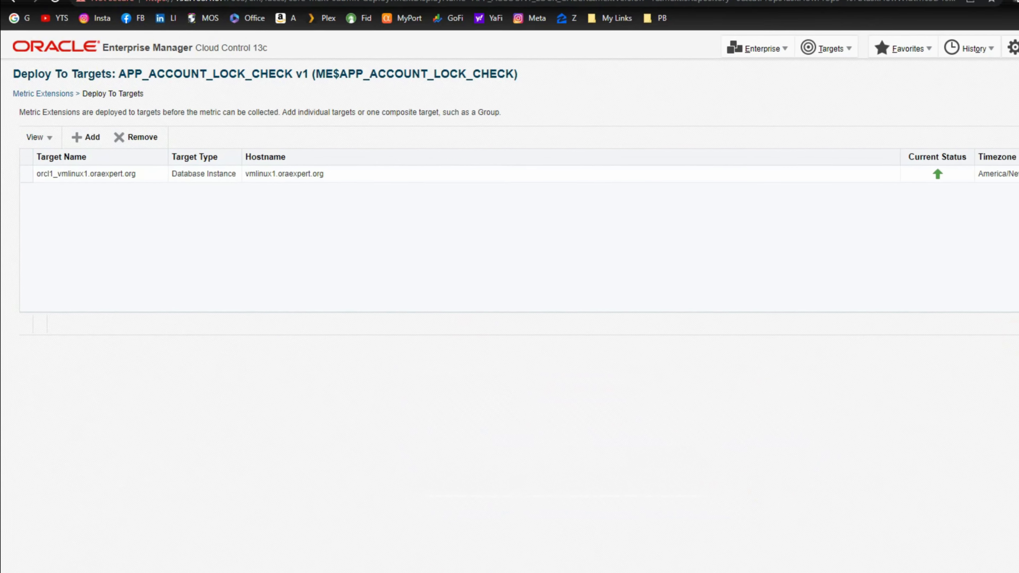
pyautogui.click(993, 323)
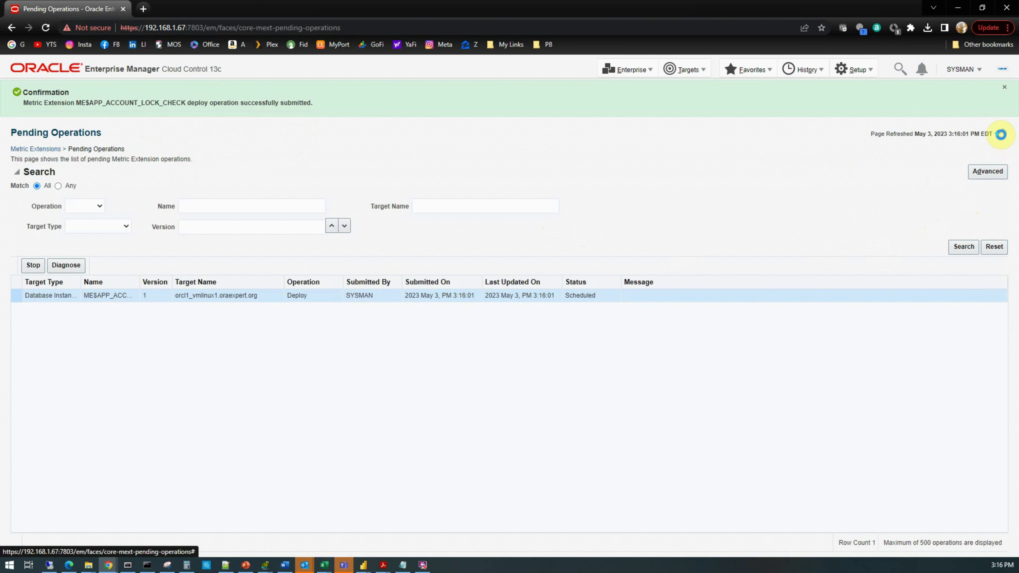
# Refresh the pending operations, return to the metric extensions list and inspect the deployed targets of ME$APP_ACCOUNT_LOCK_CHECK.
pyautogui.click(1001, 134)
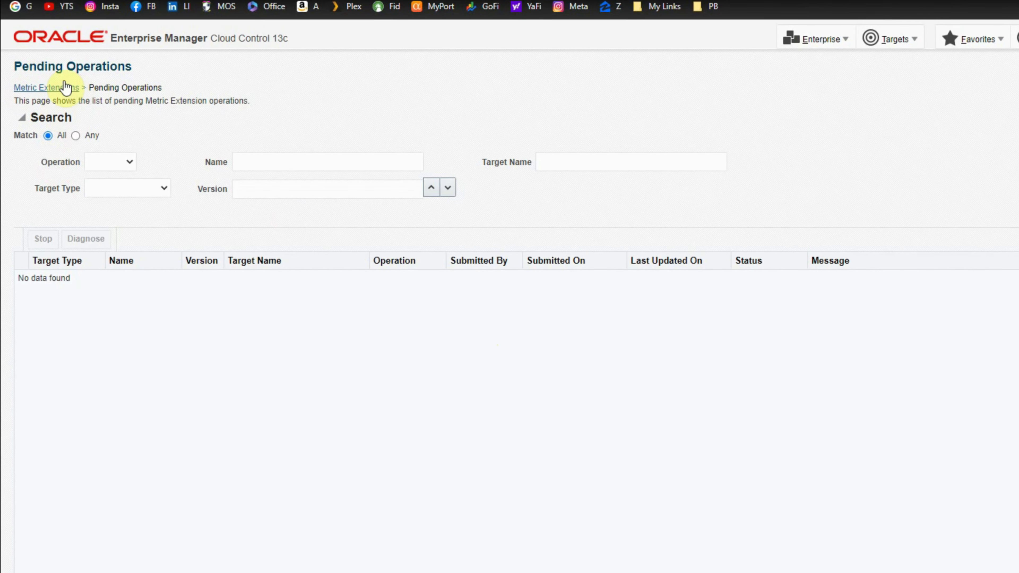
pyautogui.click(46, 89)
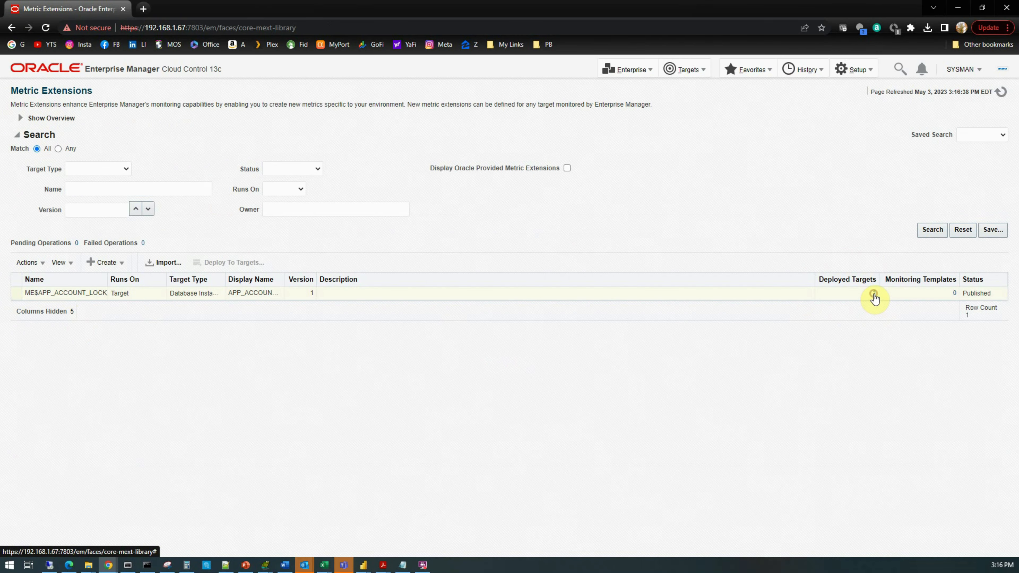
pyautogui.click(874, 298)
pyautogui.click(874, 294)
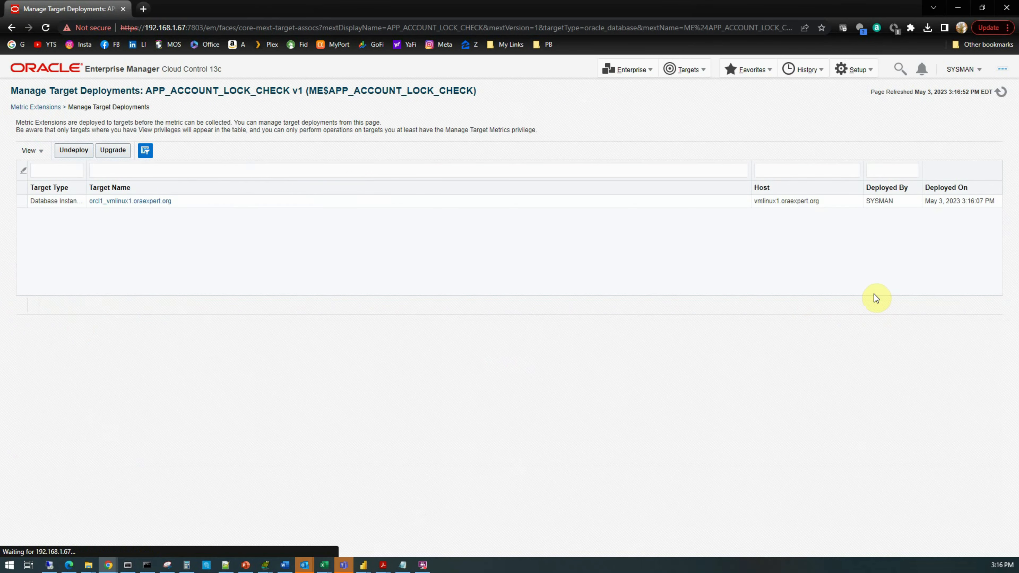
pyautogui.click(28, 202)
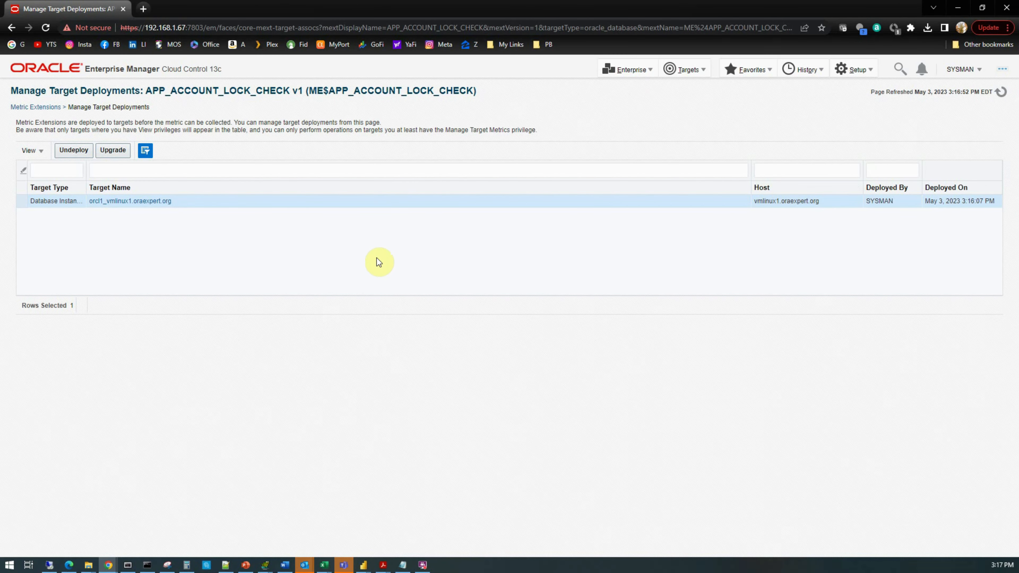
# Open the Metric and Collection Settings of orcl1_vmlinux1.oraexpert.org and review the thresholds of the APP_ACCOUNT_LOCK metric.
pyautogui.click(134, 201)
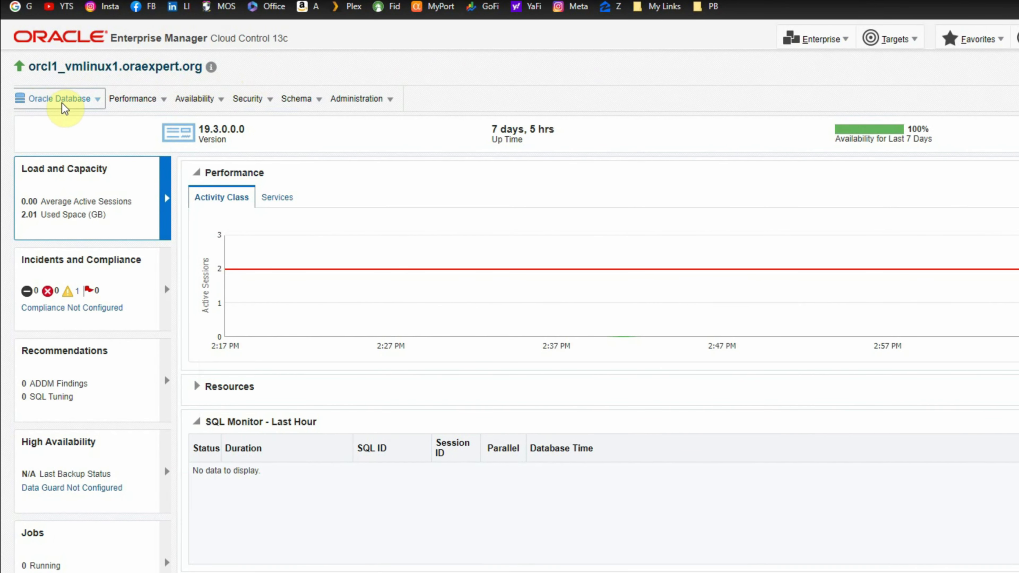
pyautogui.click(98, 99)
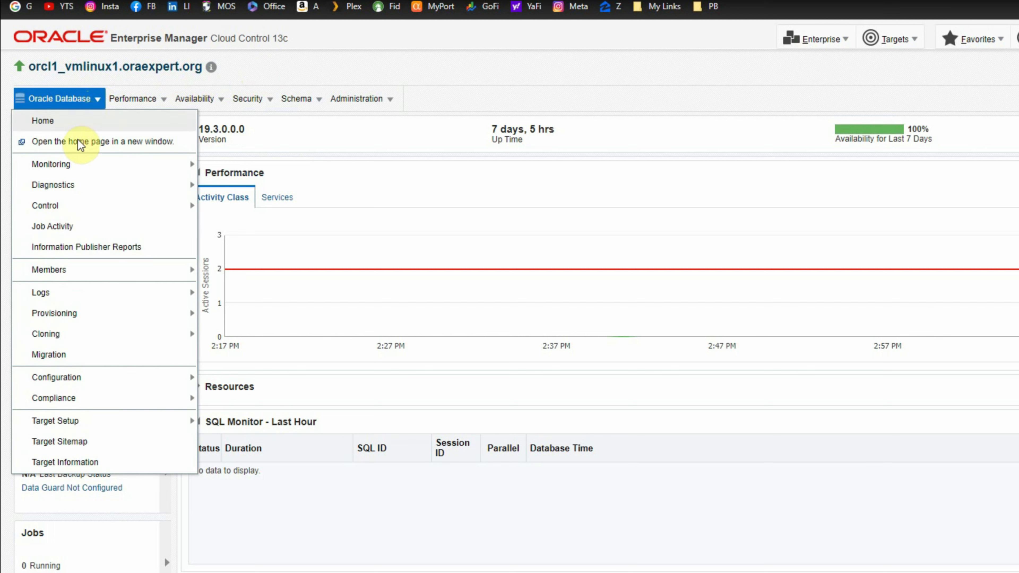
pyautogui.moveTo(76, 164)
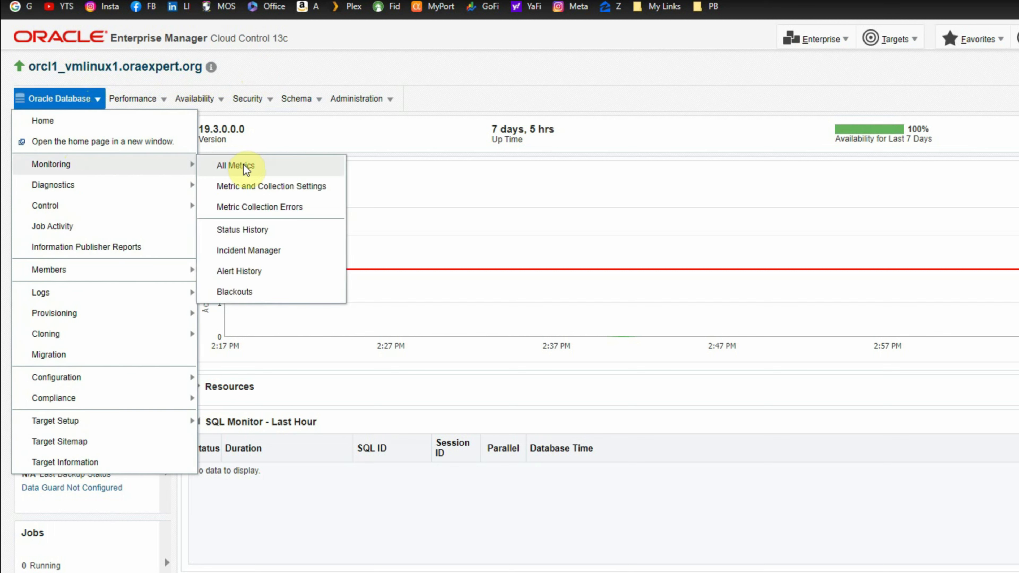
pyautogui.click(244, 190)
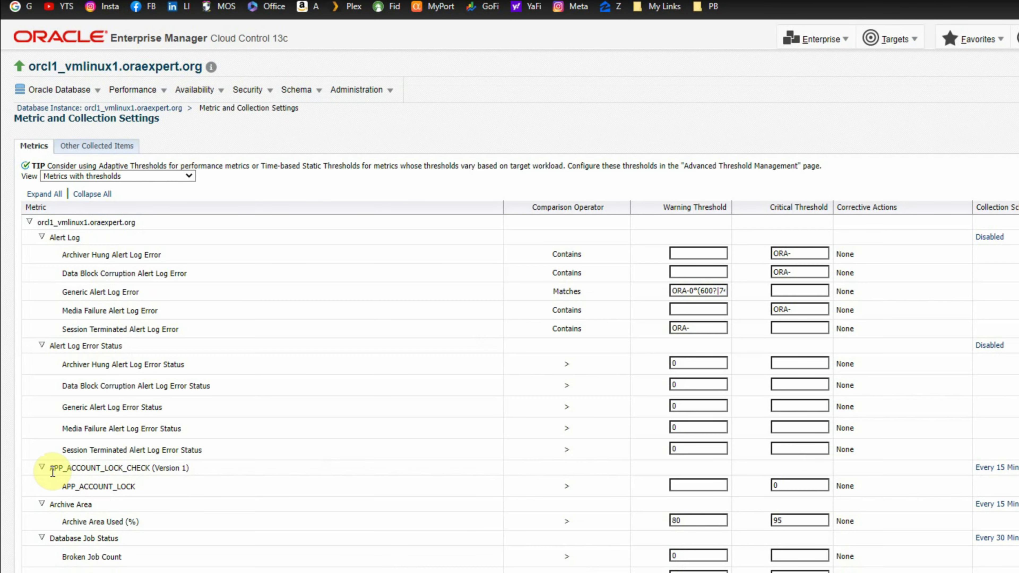
pyautogui.moveTo(51, 471)
pyautogui.mouseDown()
pyautogui.moveTo(204, 472)
pyautogui.moveTo(66, 467)
pyautogui.mouseUp()
pyautogui.click(195, 469)
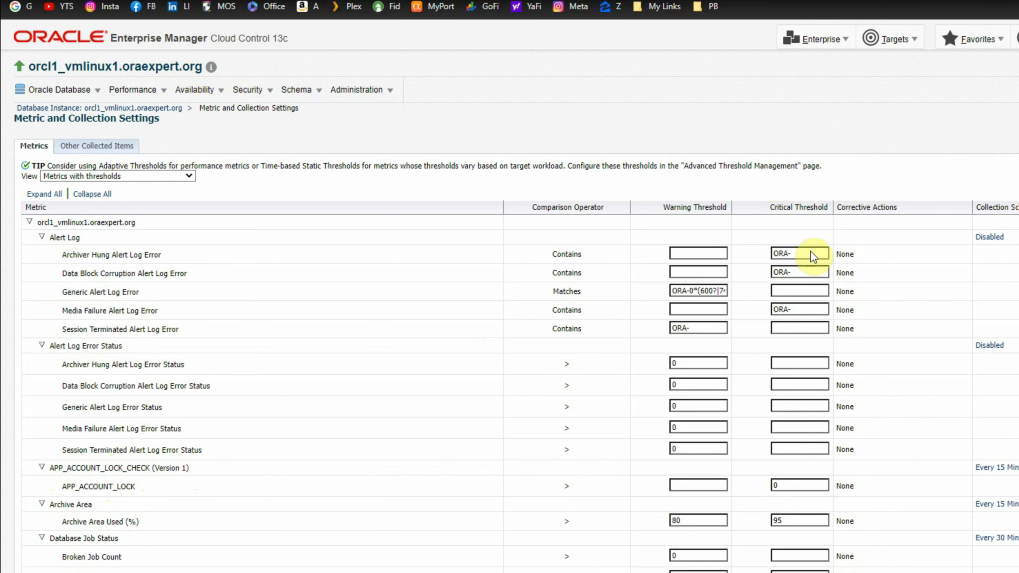
pyautogui.doubleClick(804, 484)
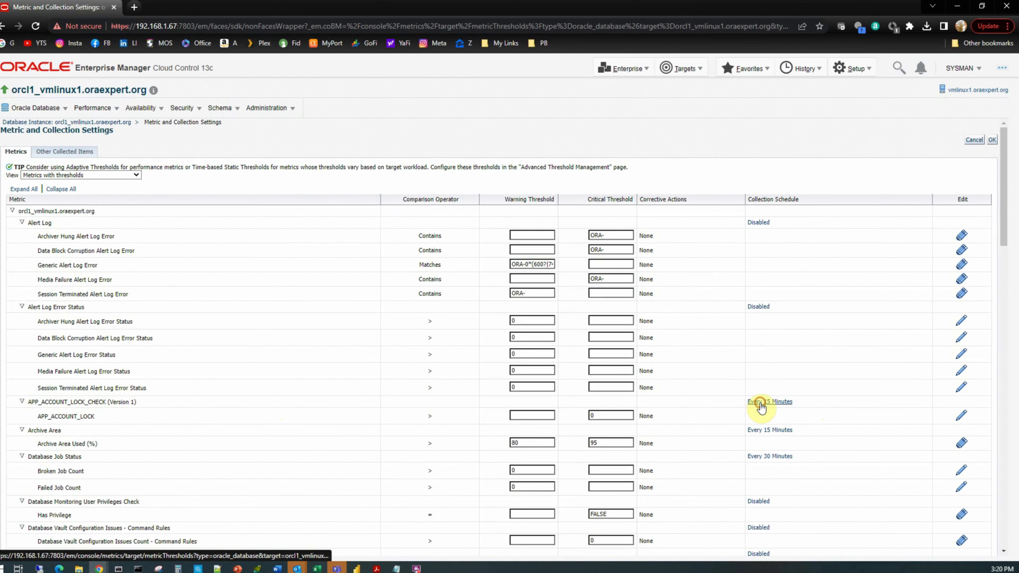
# Set the APP_ACCOUNT_LOCK_CHECK collection schedule to repeat every 1 minute and save the metric settings.
pyautogui.click(718, 442)
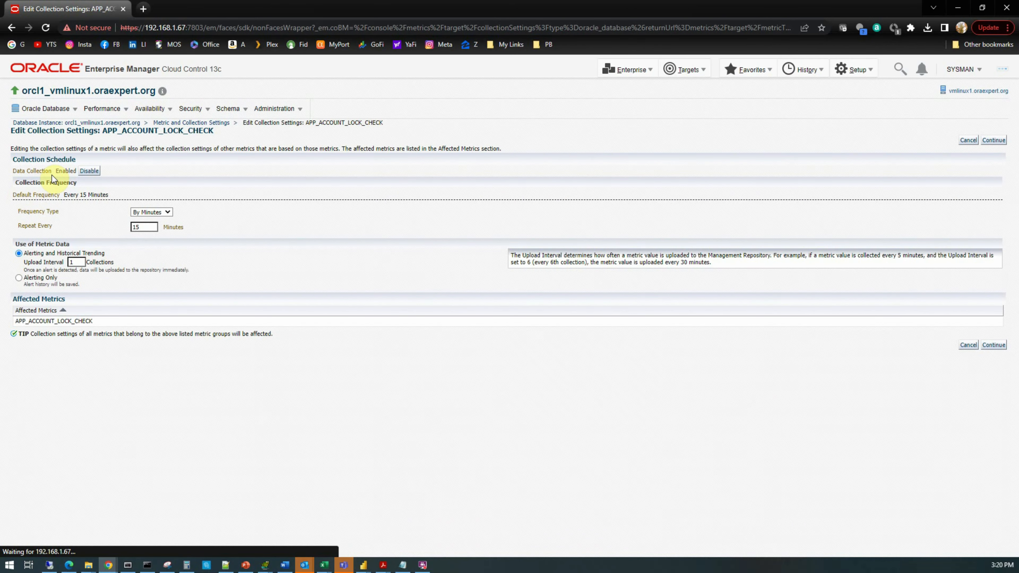
pyautogui.doubleClick(144, 227)
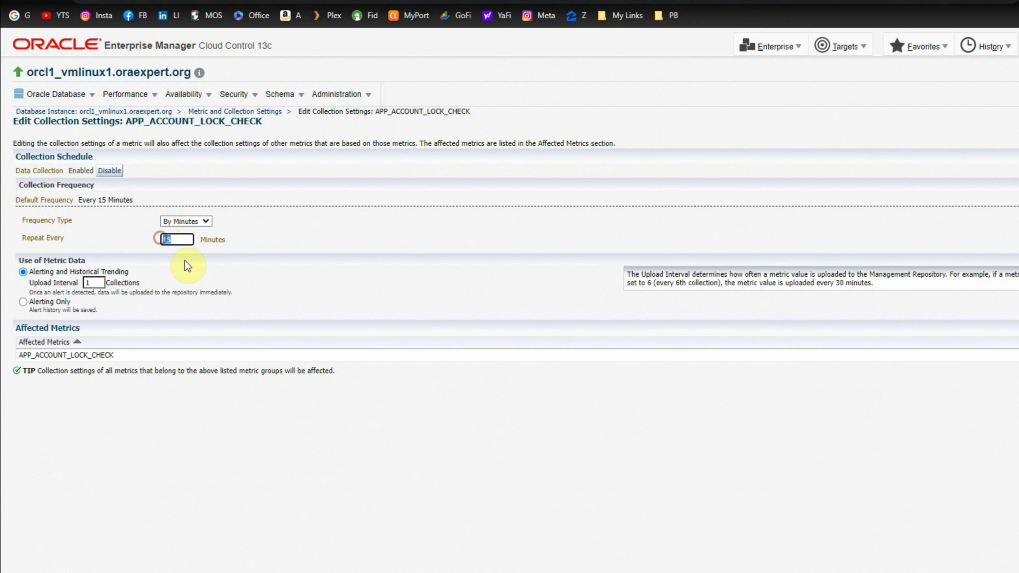
pyautogui.write('1')
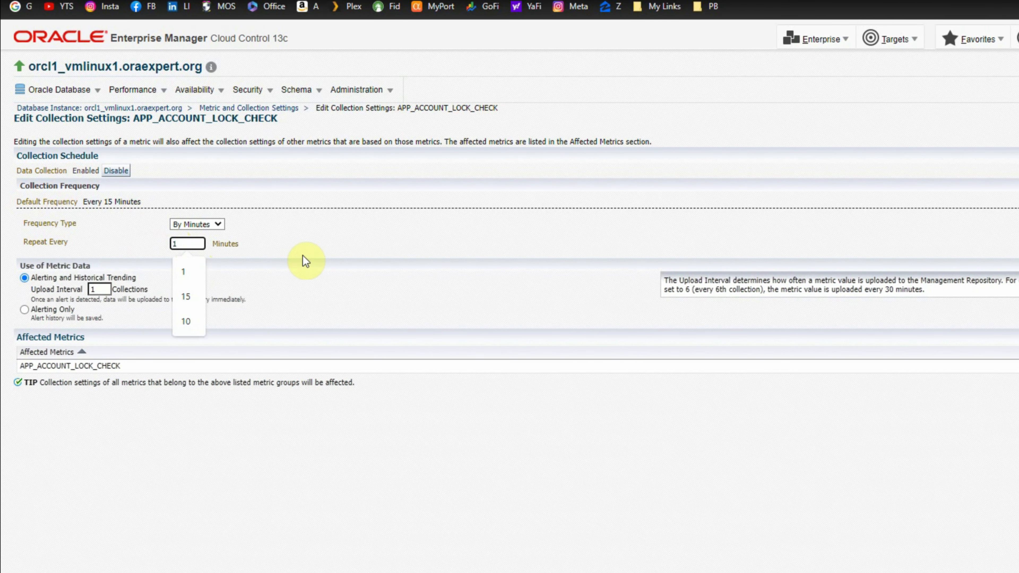
pyautogui.click(751, 204)
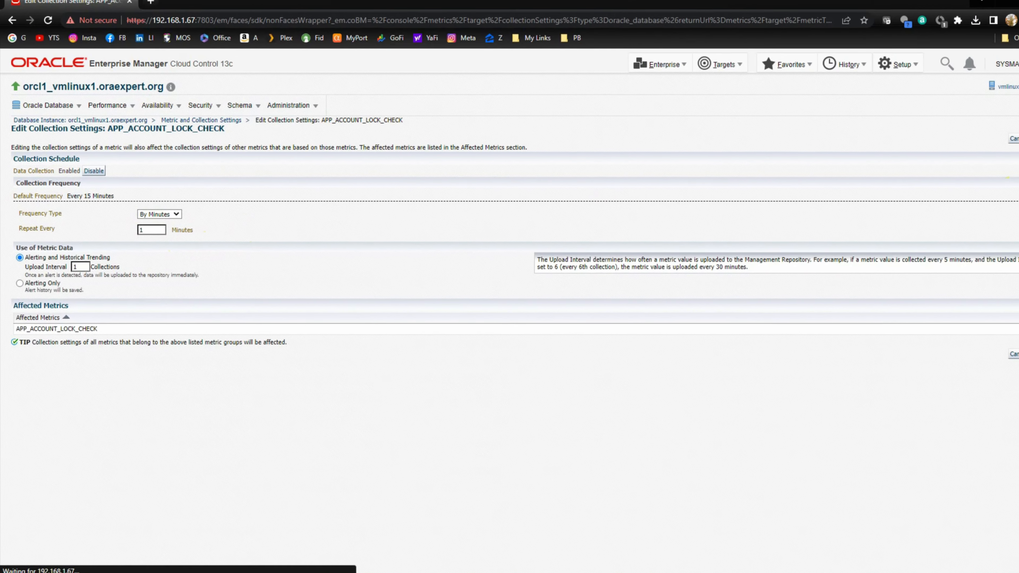
pyautogui.click(1001, 142)
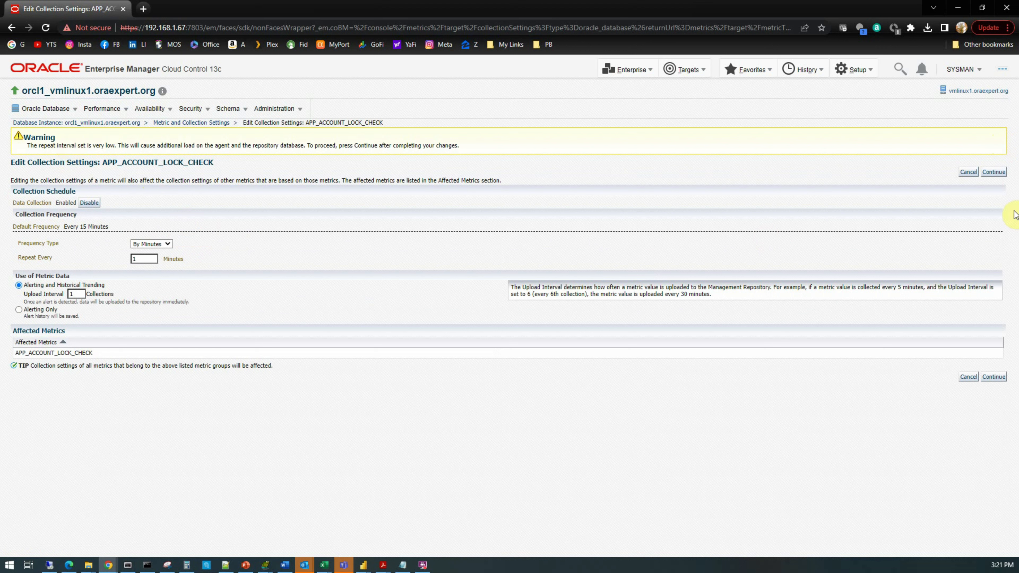
pyautogui.click(998, 175)
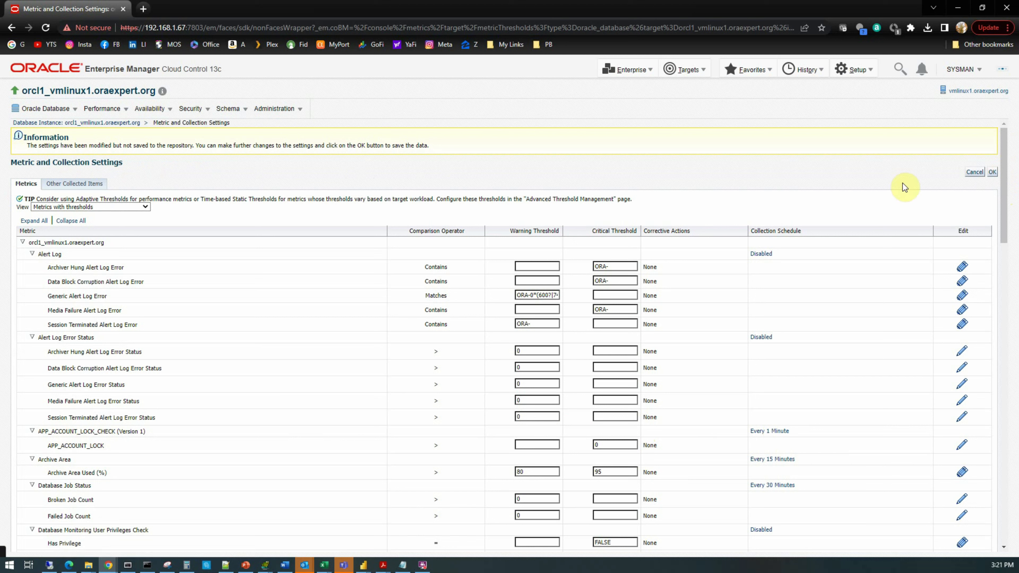
pyautogui.click(993, 172)
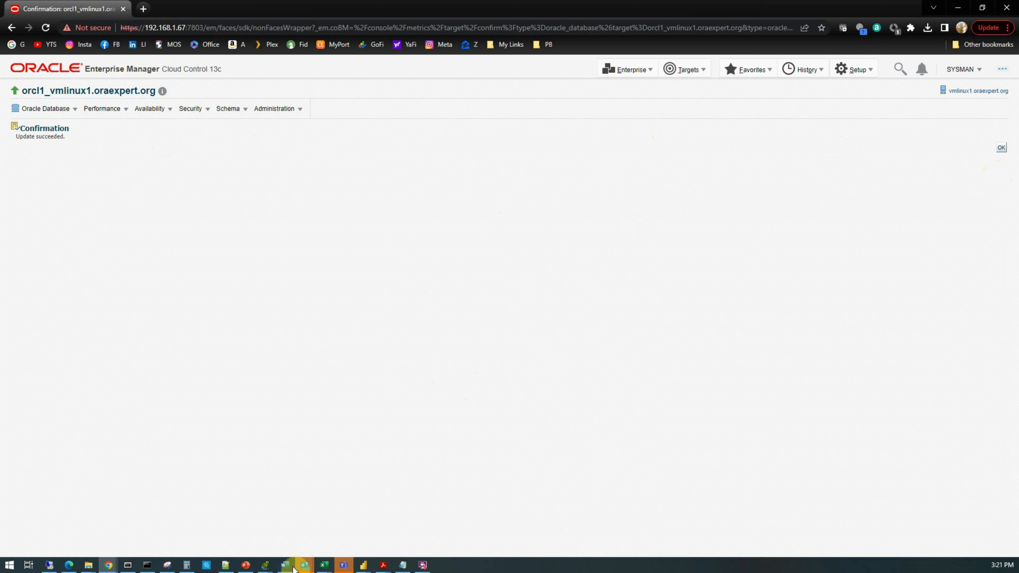
# Switch to Toad and lock the SYSTEM account with the alter user system account lock statement.
pyautogui.moveTo(266, 562)
pyautogui.click(316, 537)
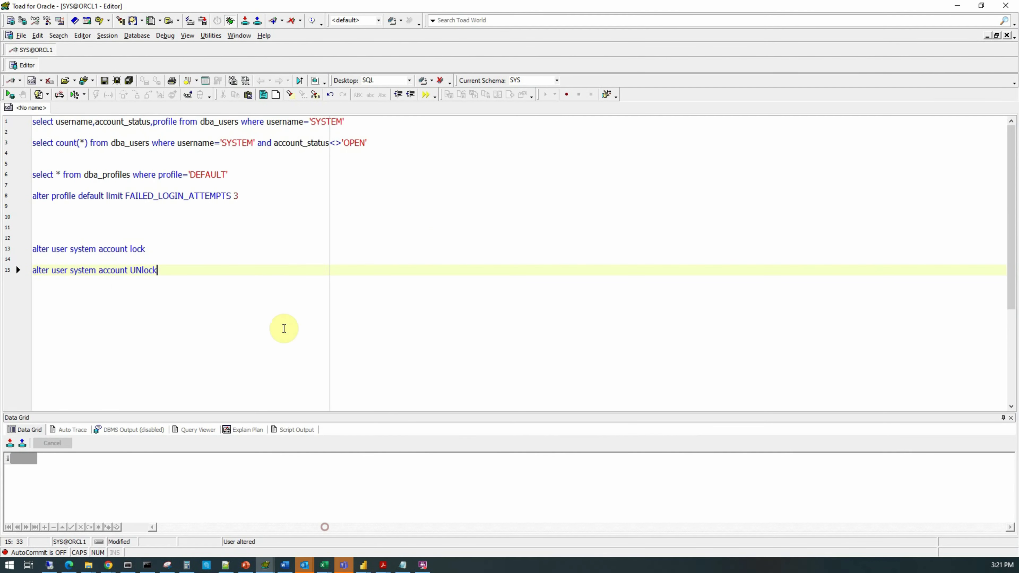
pyautogui.click(188, 242)
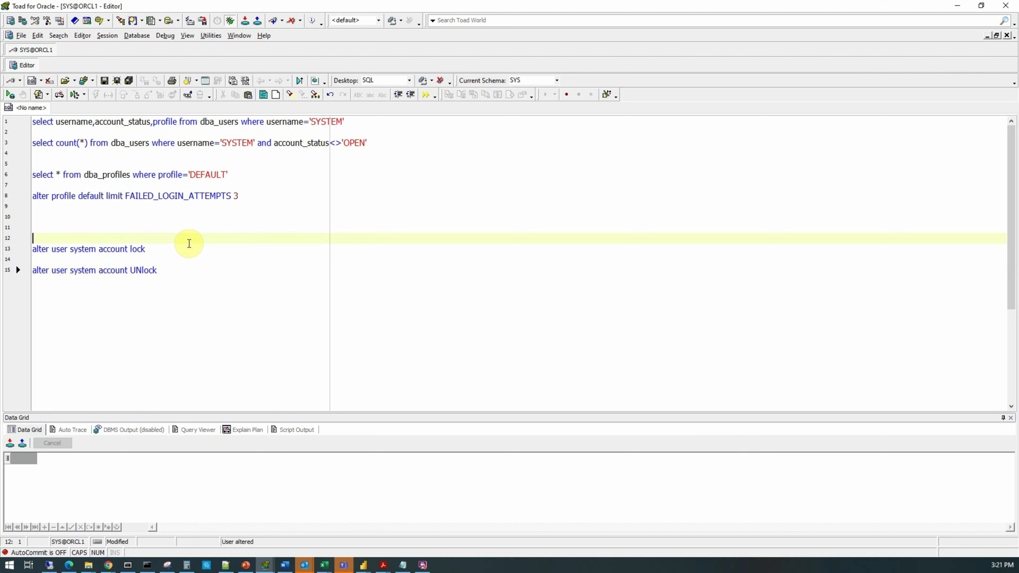
pyautogui.click(158, 250)
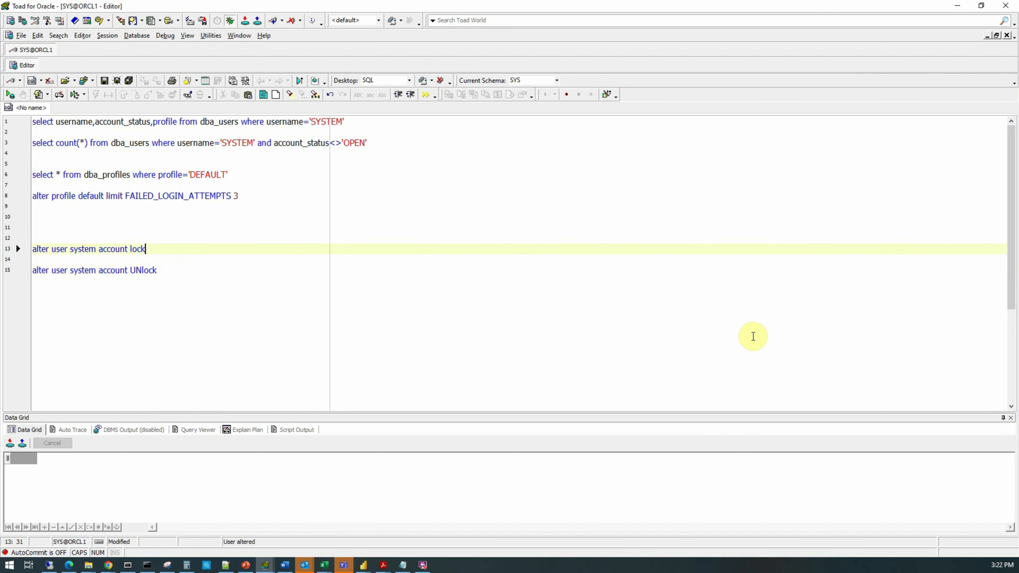
# Run the dba_users query on username, account_status and profile for the SYSTEM user.
pyautogui.press('Up')
pyautogui.press('Up')
pyautogui.press('Up')
pyautogui.press('Up')
pyautogui.press('Up')
pyautogui.press('Up')
pyautogui.press('Up')
pyautogui.press('Up')
pyautogui.press('Up')
pyautogui.press('Up')
pyautogui.press('Up')
pyautogui.press('Up')
pyautogui.press('F9')
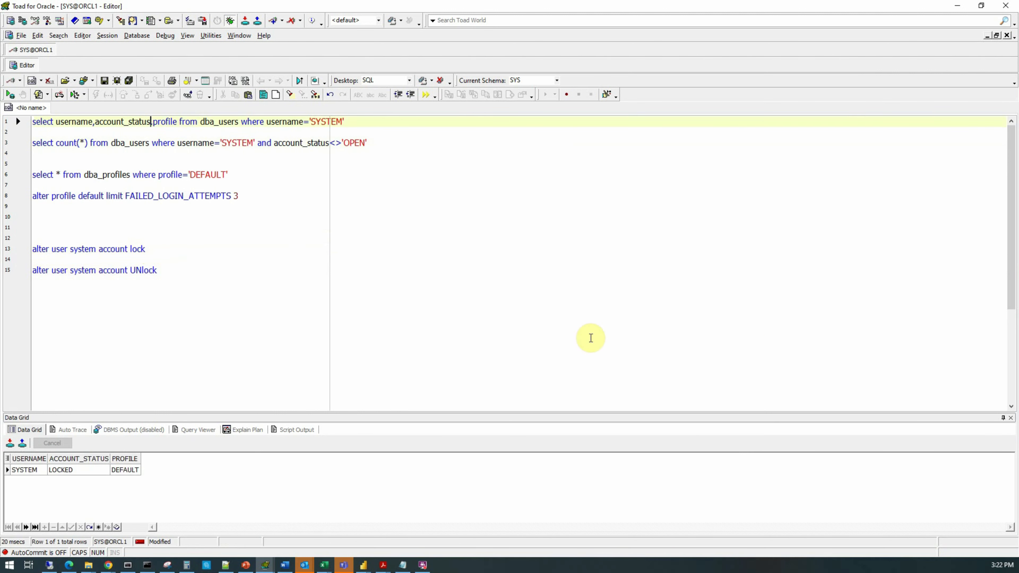
# Switch back to Enterprise Manager, open Incident Manager for the orcl1 database and select the APP_ACCOUNT_LOCK incident.
pyautogui.click(955, 6)
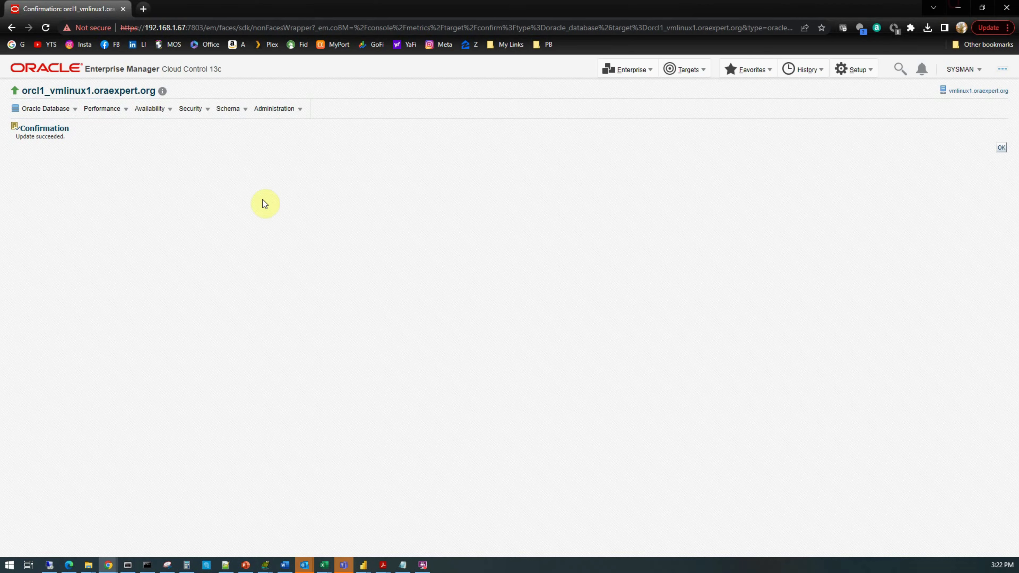
pyautogui.click(51, 109)
pyautogui.moveTo(53, 159)
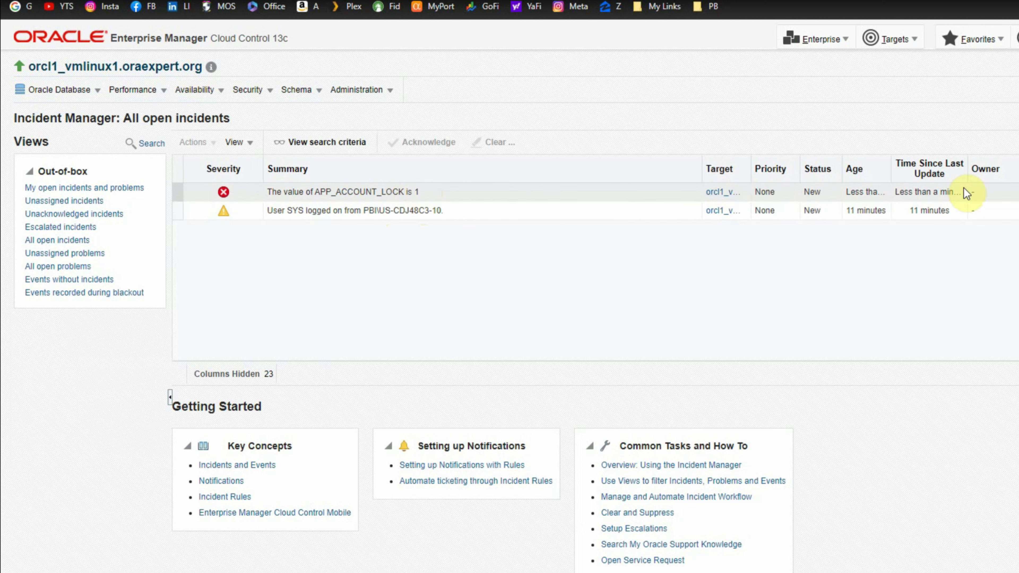
pyautogui.click(470, 192)
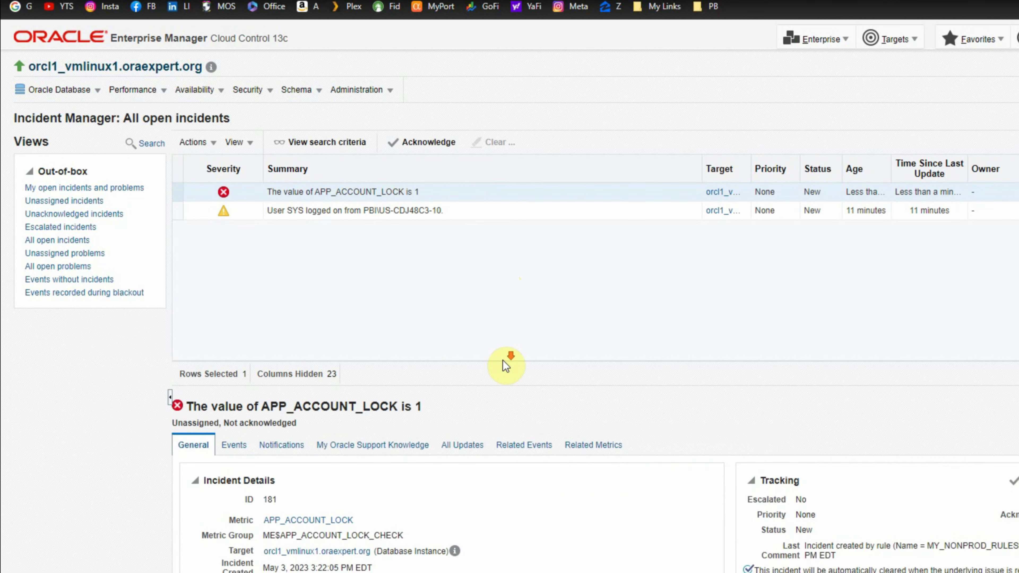
# Open the event details of the APP_ACCOUNT_LOCK incident and examine the notification recipient and rule name in the last comment.
pyautogui.click(232, 445)
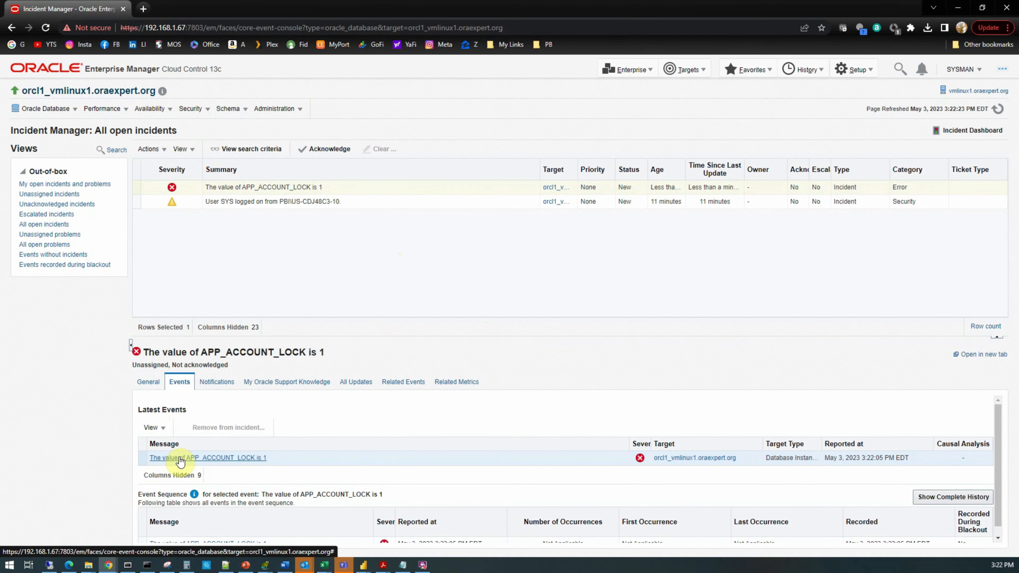
pyautogui.click(233, 544)
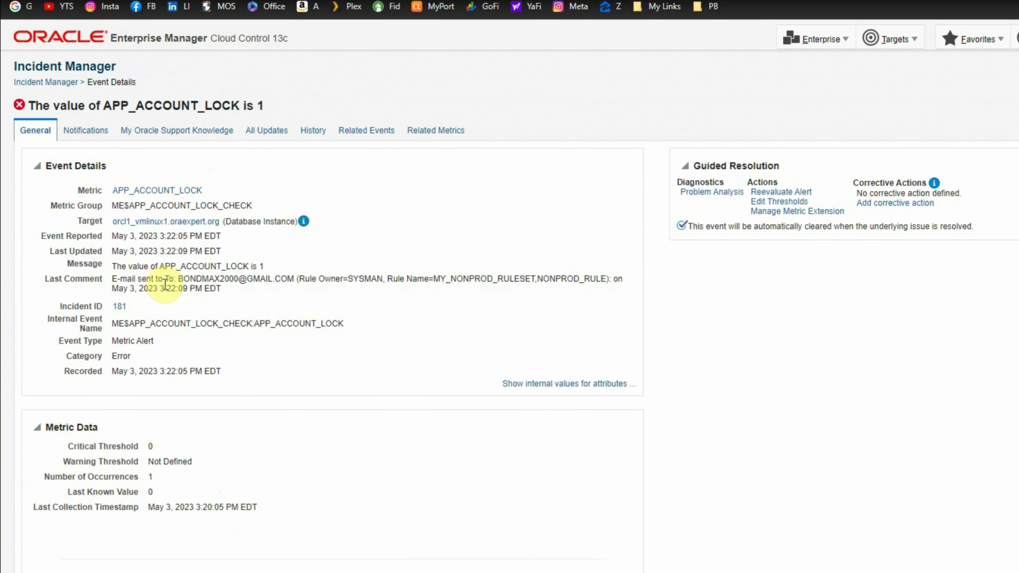
pyautogui.moveTo(179, 279); pyautogui.dragTo(289, 278)
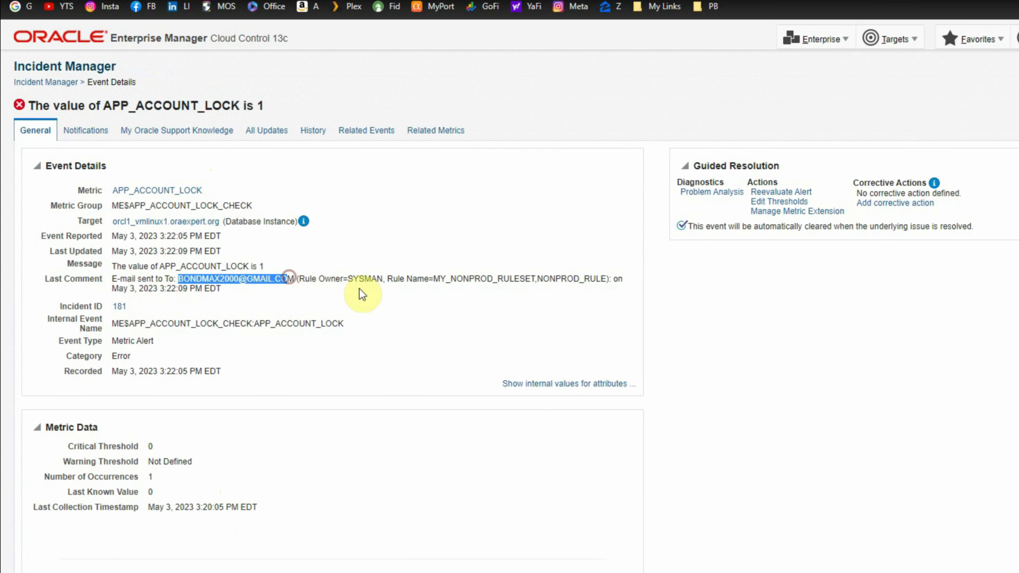
pyautogui.click(433, 277)
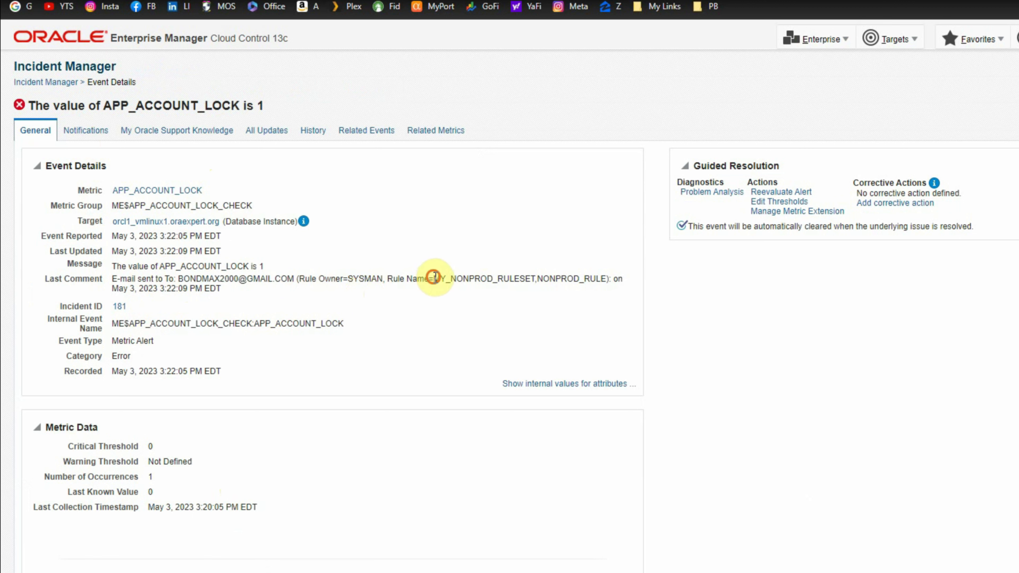
pyautogui.moveTo(434, 277); pyautogui.dragTo(544, 279)
pyautogui.click(537, 277)
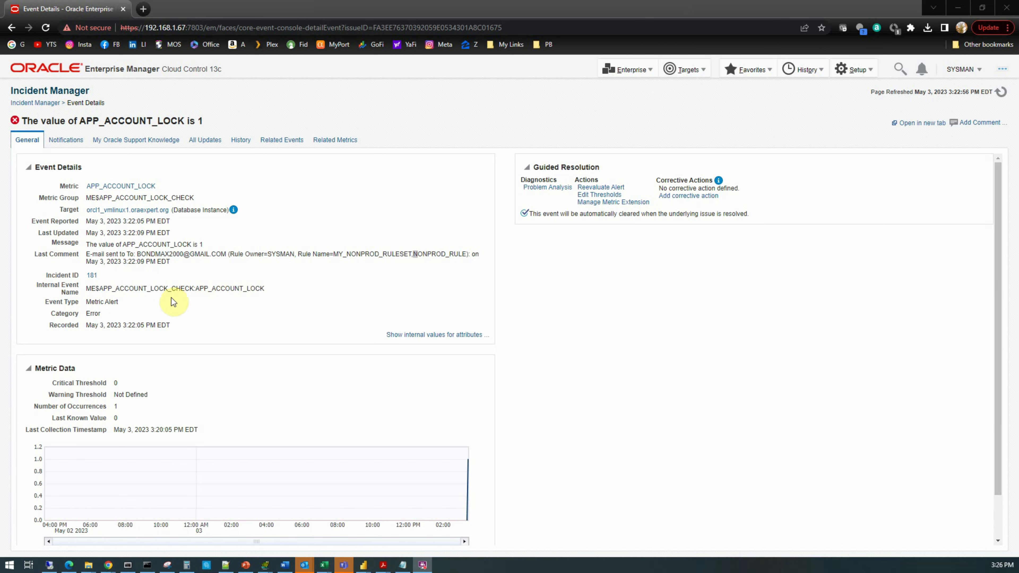
# Switch to the Gmail inbox and open the critical EM Event e-mail about APP_ACCOUNT_LOCK.
pyautogui.click(48, 566)
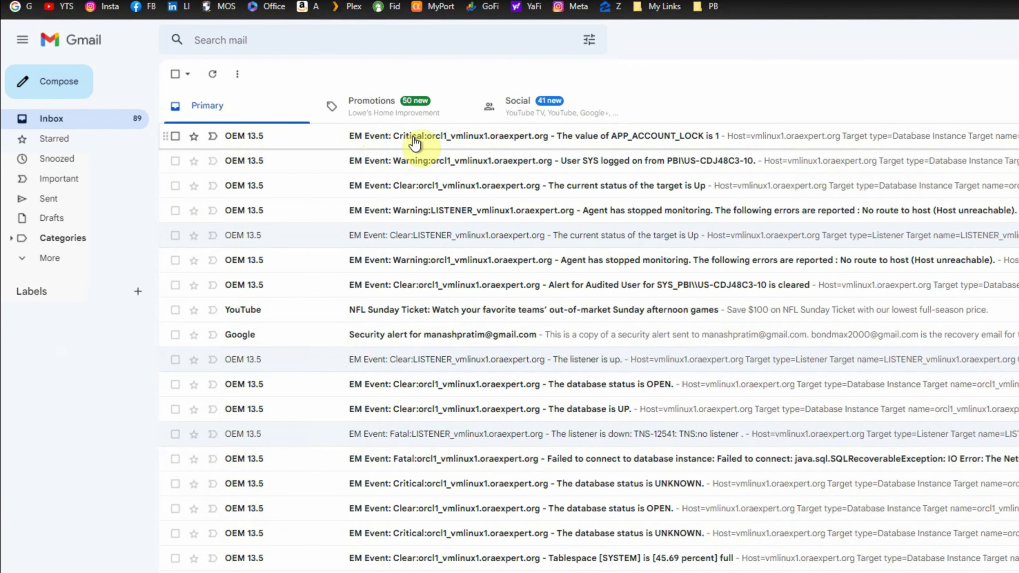
pyautogui.click(403, 141)
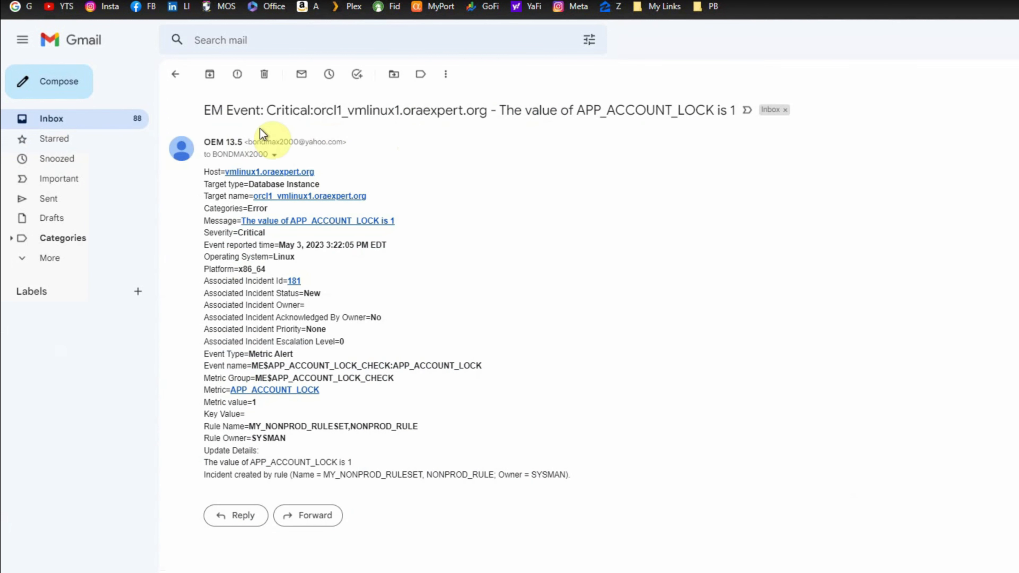